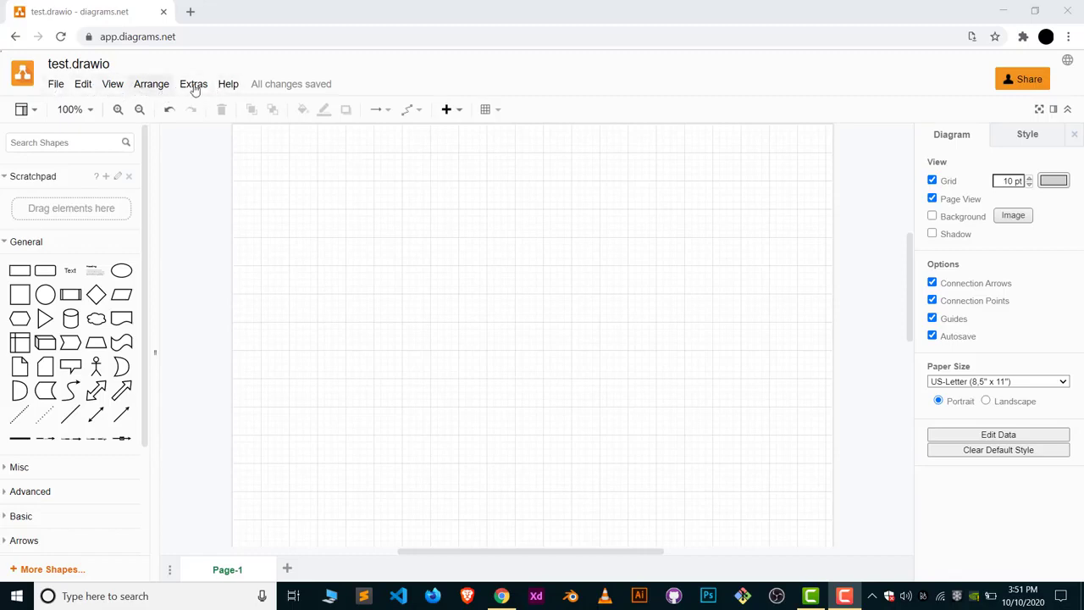
{"action": "left_click", "coordinate": [59, 84]}
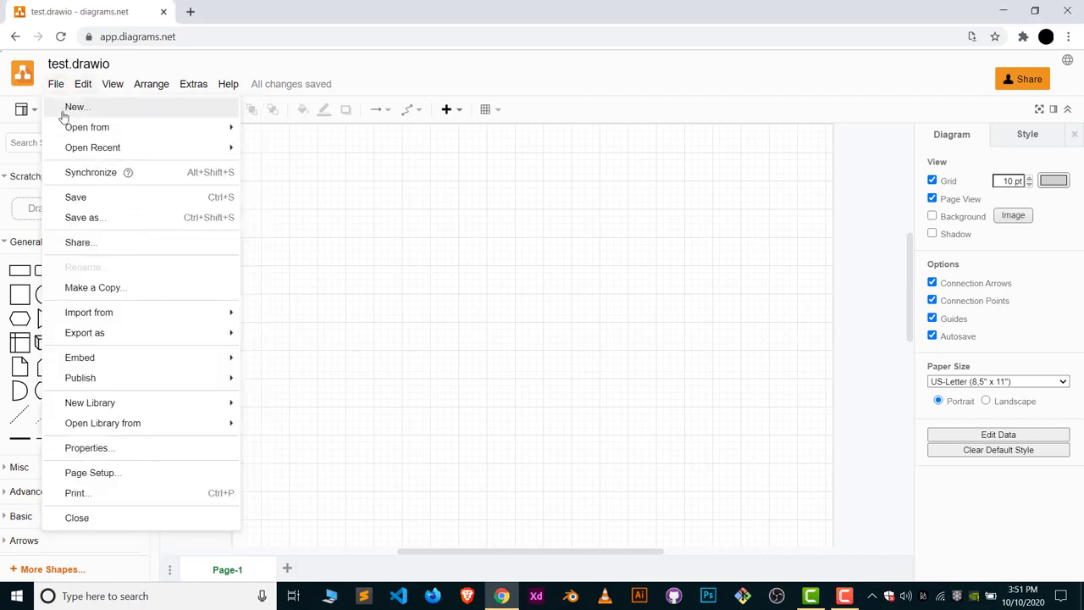
{"action": "mouse_move", "coordinate": [66, 129]}
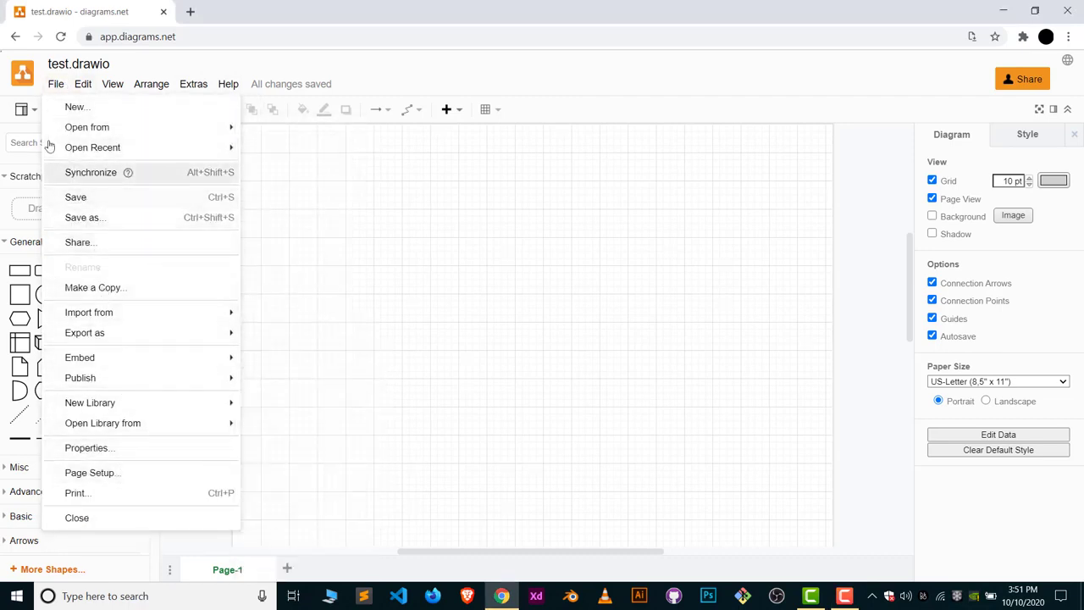
{"action": "mouse_move", "coordinate": [90, 91]}
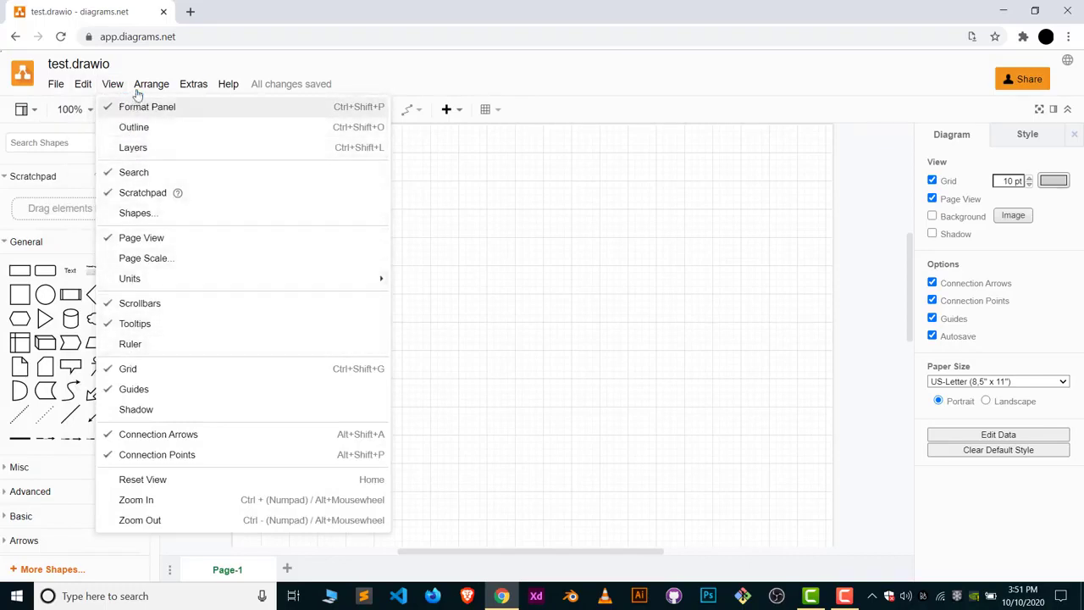
{"action": "mouse_move", "coordinate": [215, 84]}
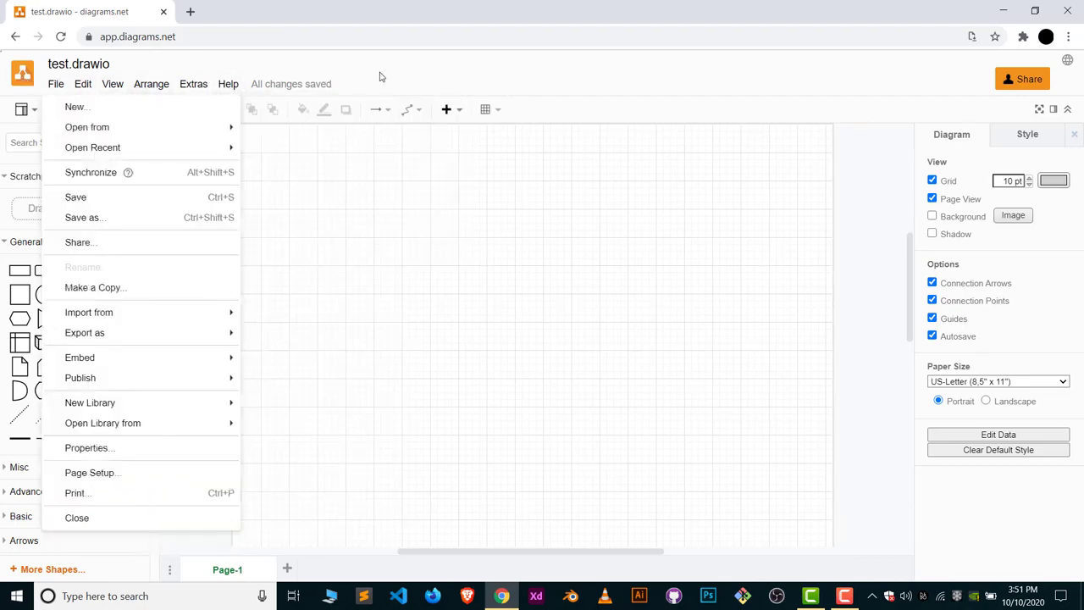
{"action": "left_click", "coordinate": [437, 74]}
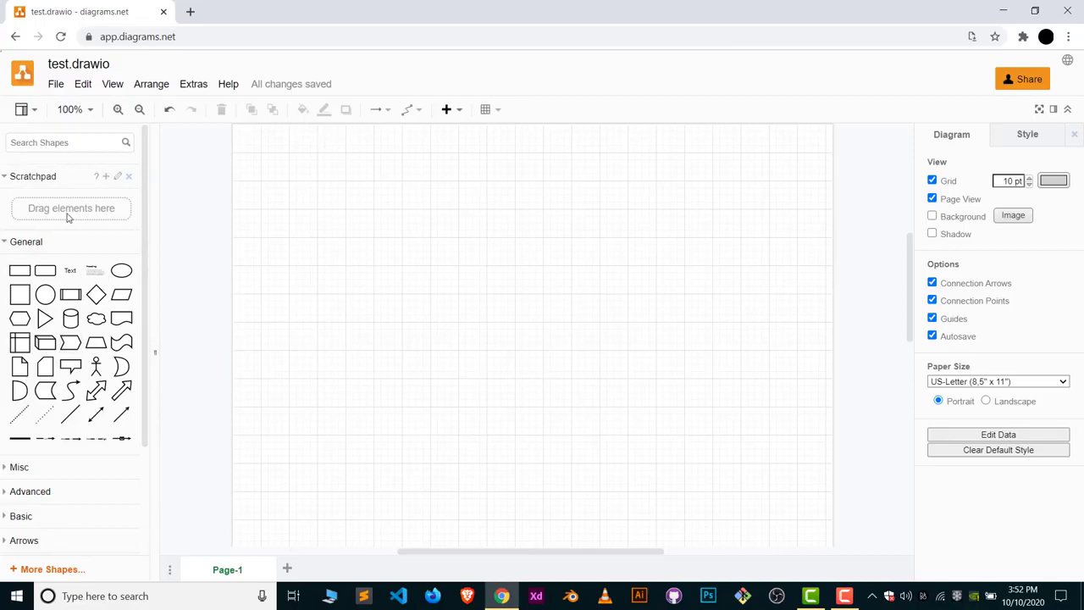
Step: Add a circle and a cylinder from the General shapes to the canvas, with the cylinder below and left of the circle
{"action": "mouse_move", "coordinate": [56, 306]}
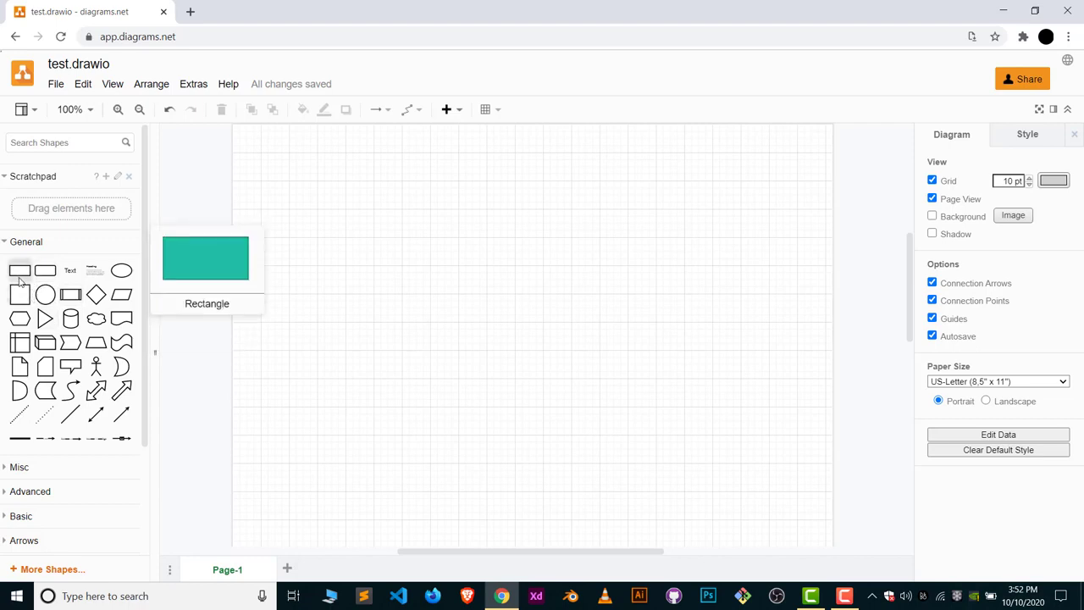
{"action": "left_click_drag", "start_coordinate": [50, 296], "coordinate": [576, 273]}
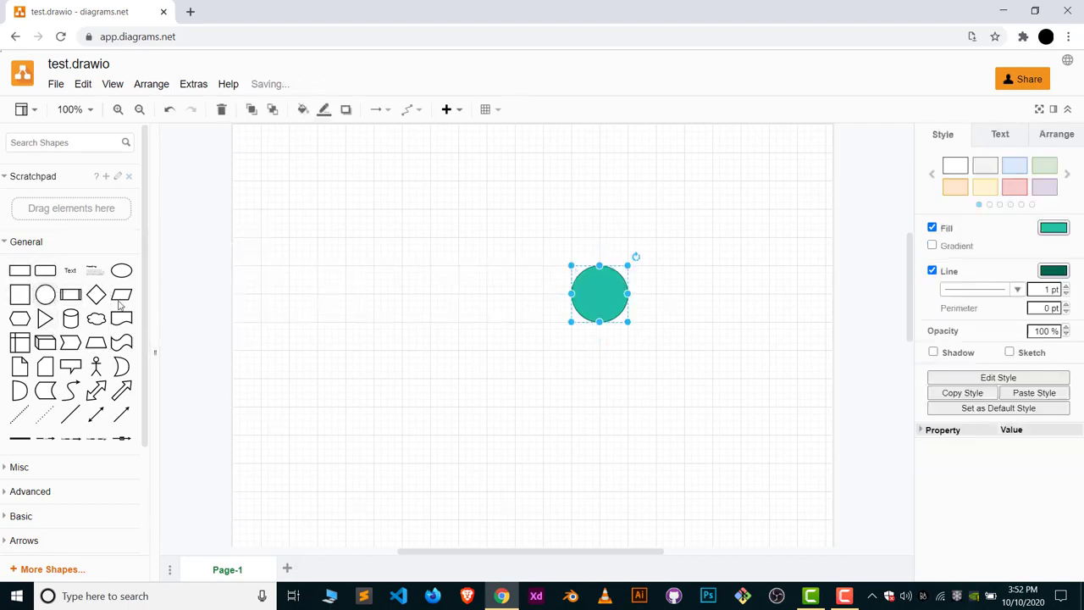
{"action": "left_click_drag", "start_coordinate": [70, 318], "coordinate": [500, 342]}
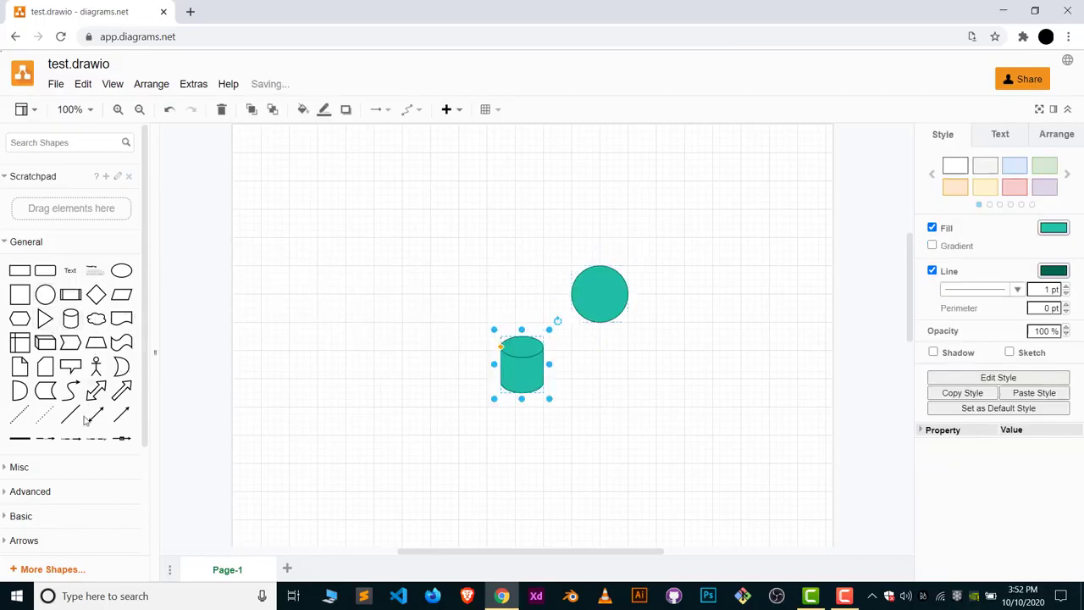
Step: Expand the Flowchart, Arrows and UML shape libraries and look through the shapes they offer
{"action": "scroll", "coordinate": [72, 394], "scroll_direction": "down", "scroll_amount": 3}
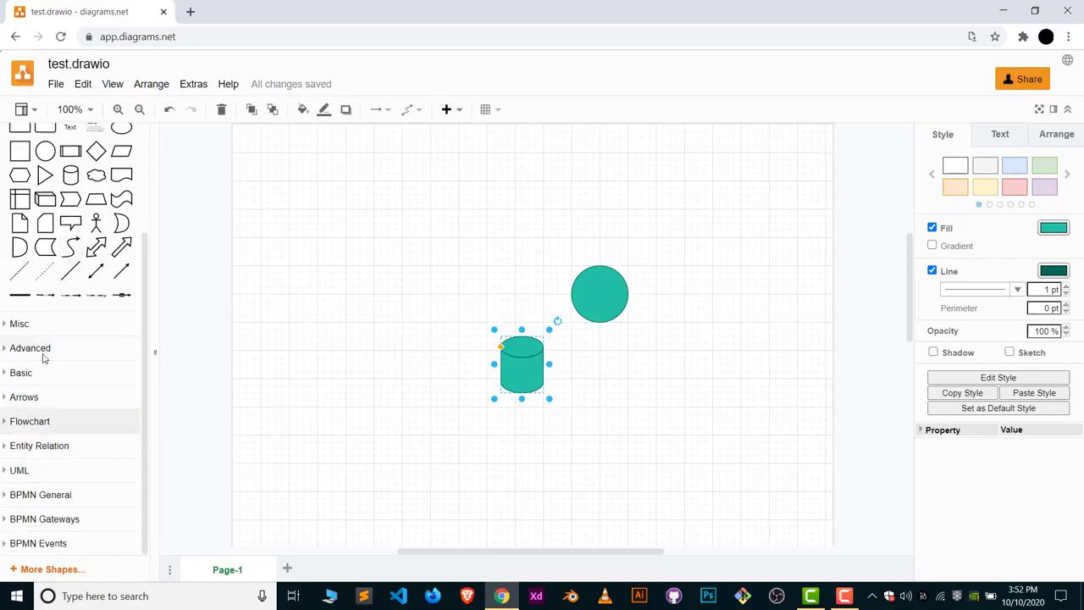
{"action": "left_click", "coordinate": [10, 420]}
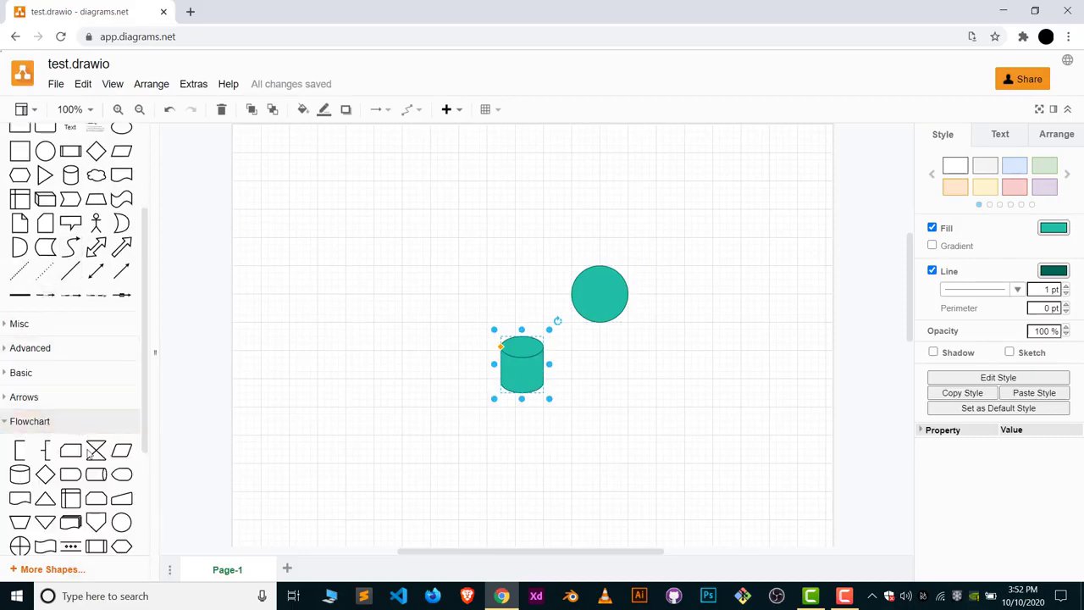
{"action": "left_click", "coordinate": [11, 397]}
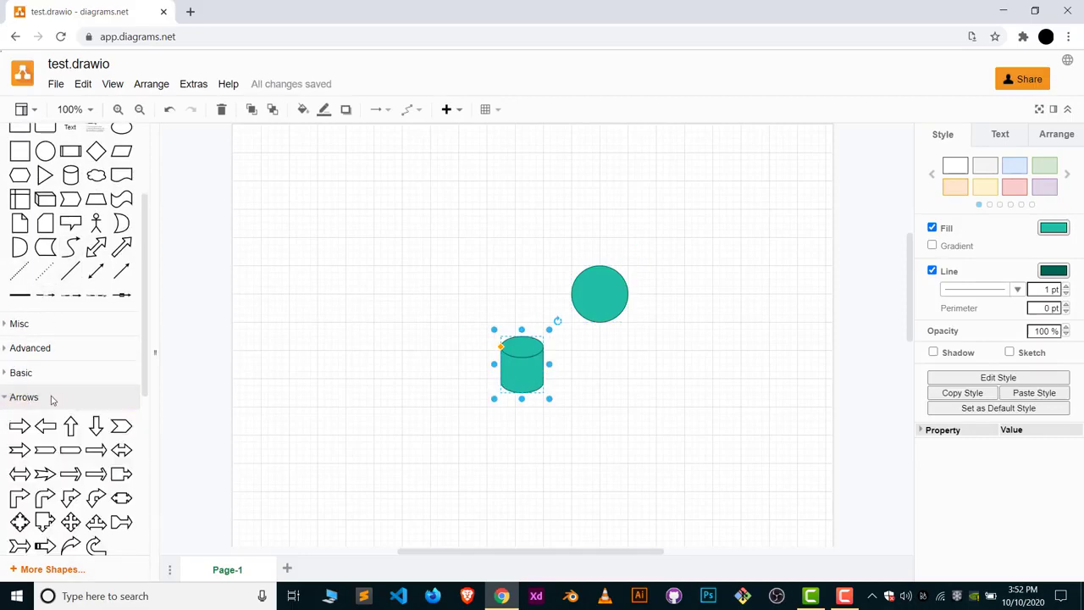
{"action": "scroll", "coordinate": [54, 398], "scroll_direction": "down", "scroll_amount": 5}
{"action": "left_click", "coordinate": [59, 470]}
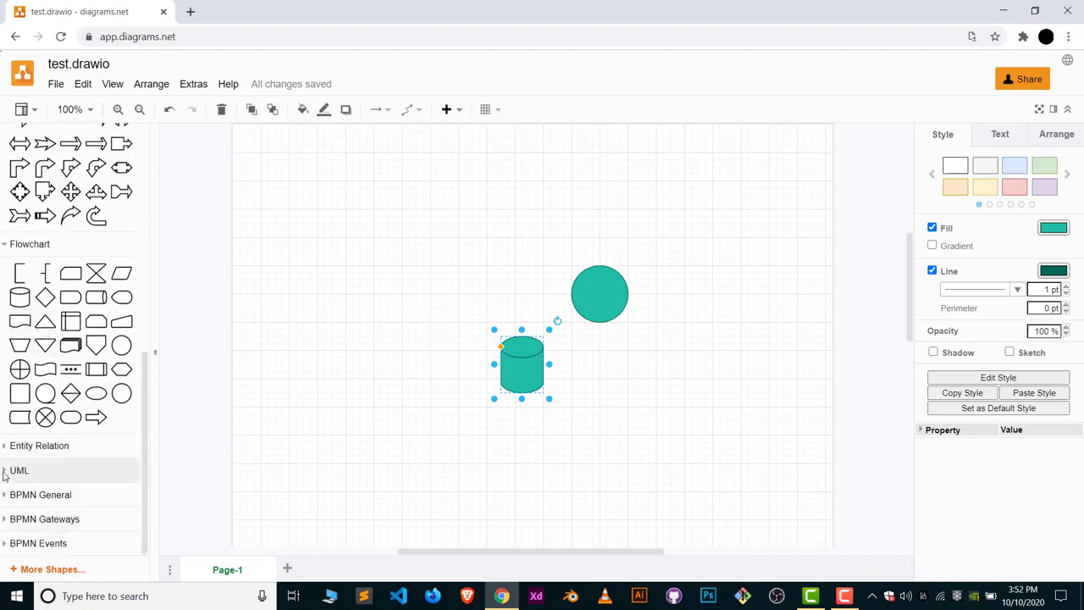
{"action": "scroll", "coordinate": [77, 432], "scroll_direction": "down", "scroll_amount": 4}
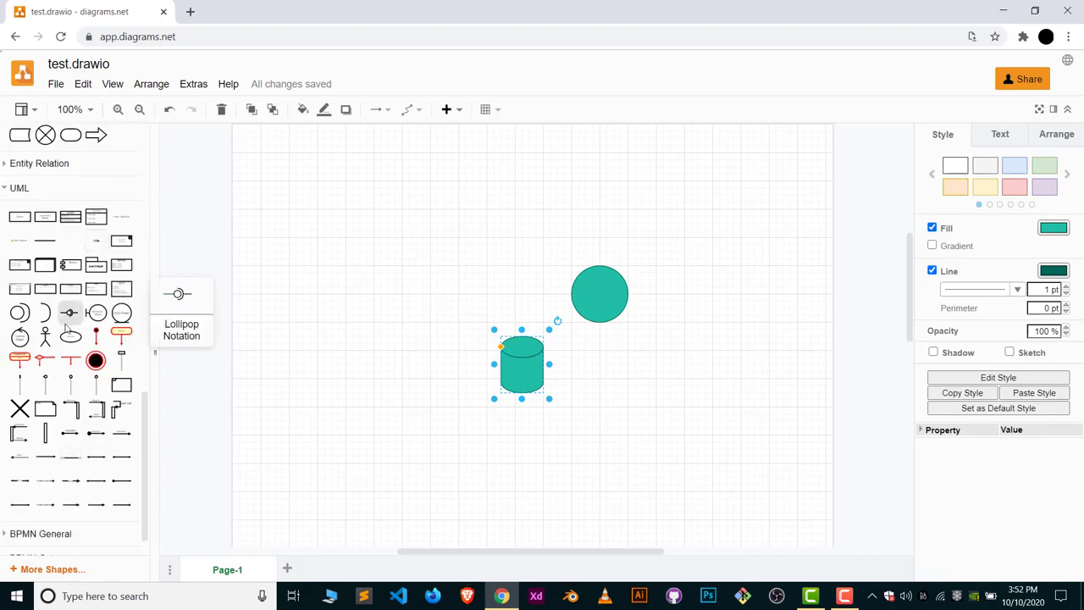
{"action": "scroll", "coordinate": [121, 326], "scroll_direction": "up", "scroll_amount": 10}
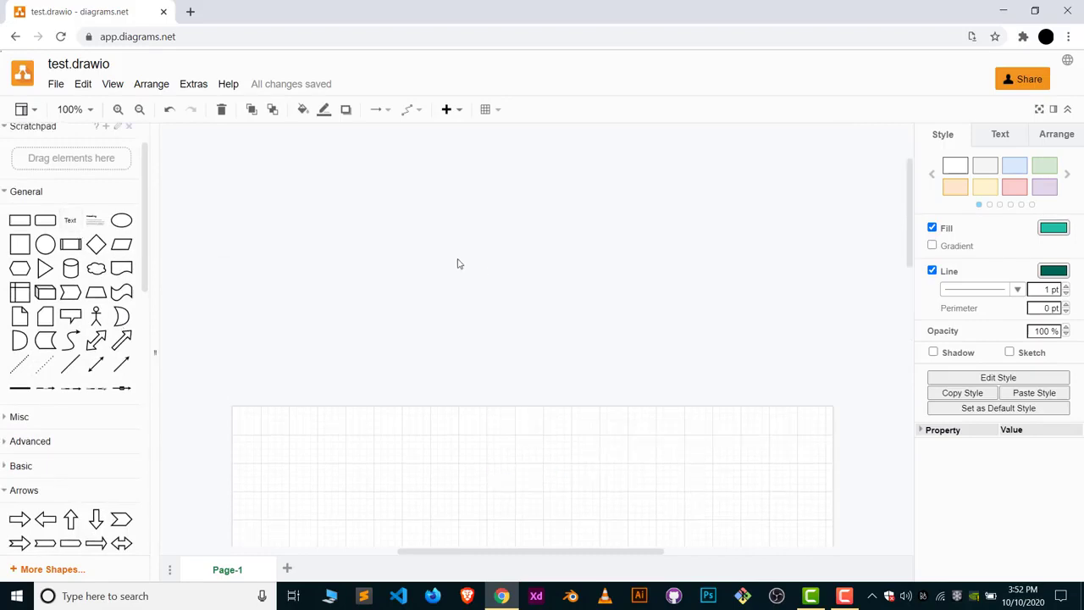
Step: Examine the page from its upper to its lower edge at different zoom levels
{"action": "scroll", "coordinate": [458, 263], "scroll_direction": "down", "scroll_amount": 6}
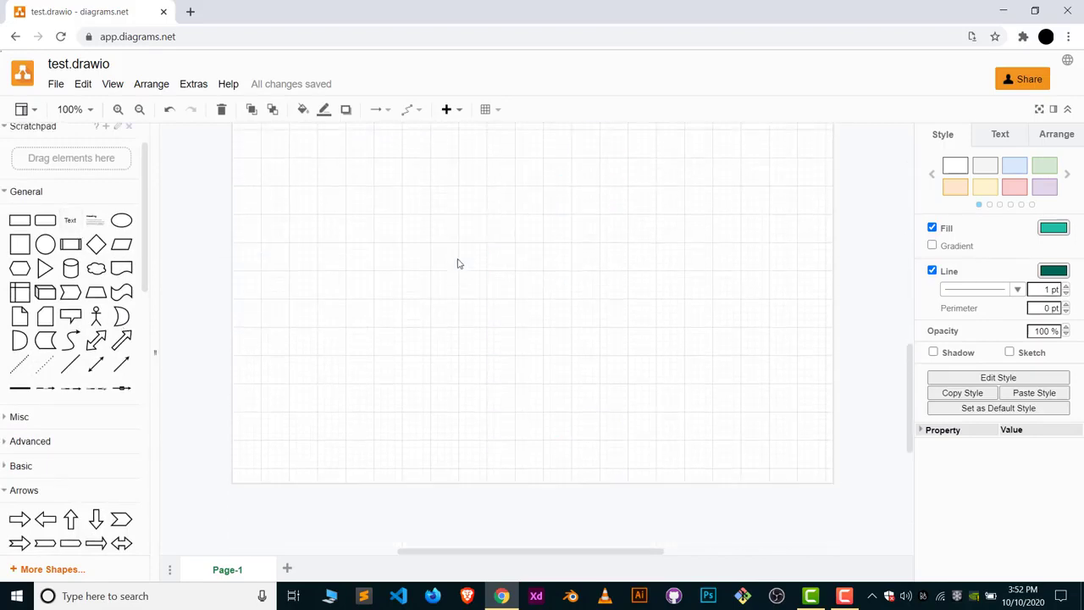
{"action": "scroll", "coordinate": [458, 264], "scroll_direction": "up", "scroll_amount": 8}
{"action": "scroll", "coordinate": [458, 263], "scroll_direction": "down", "scroll_amount": 1}
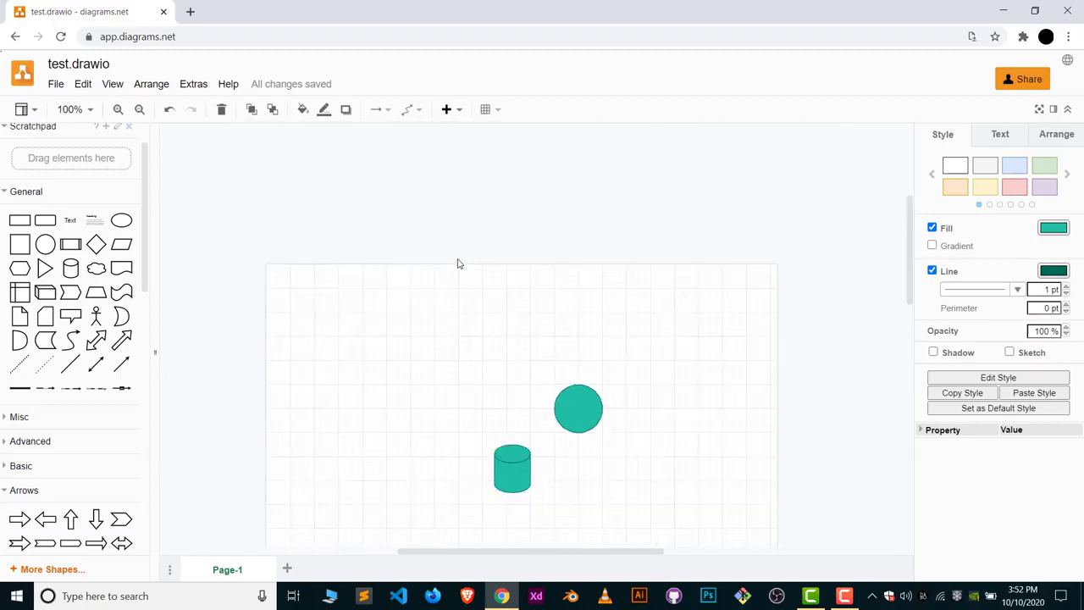
{"action": "scroll", "coordinate": [458, 263], "scroll_direction": "down", "scroll_amount": 4}
{"action": "scroll", "coordinate": [458, 263], "scroll_direction": "up", "scroll_amount": 2}
{"action": "scroll", "coordinate": [458, 263], "scroll_direction": "up", "scroll_amount": 2}
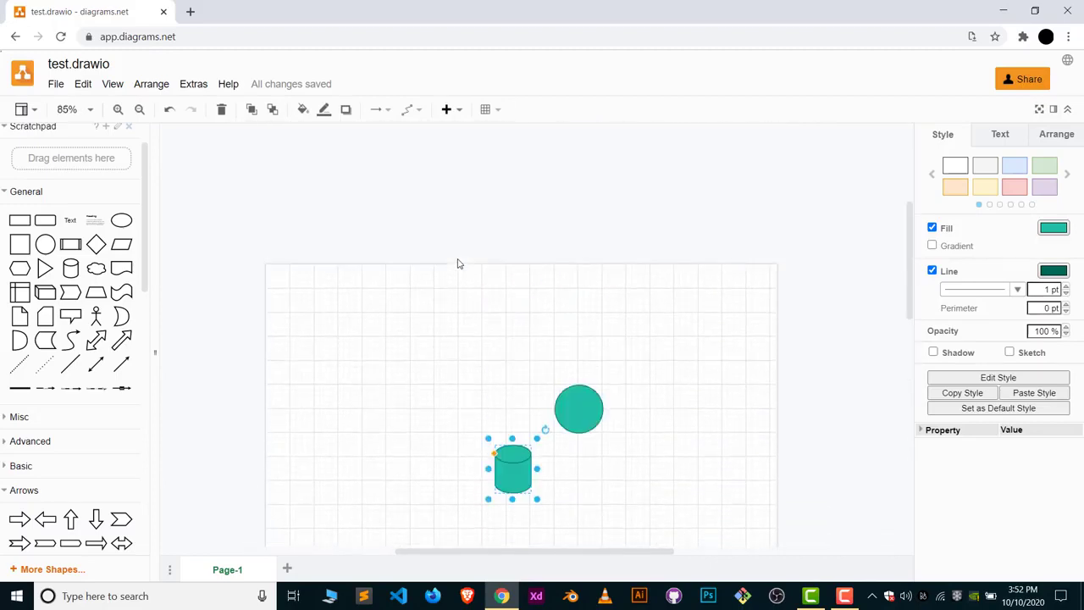
{"action": "scroll", "coordinate": [458, 262], "scroll_direction": "down", "scroll_amount": 2}
{"action": "scroll", "coordinate": [475, 268], "scroll_direction": "up", "scroll_amount": 2}
{"action": "scroll", "coordinate": [498, 278], "scroll_direction": "down", "scroll_amount": 4}
{"action": "scroll", "coordinate": [549, 250], "scroll_direction": "up", "scroll_amount": 1}
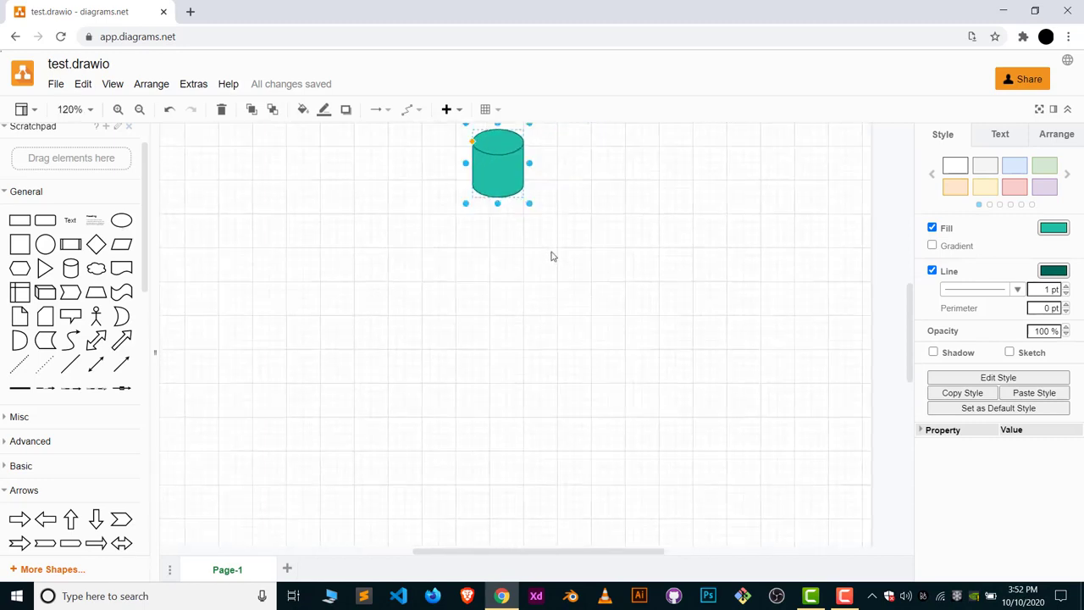
{"action": "scroll", "coordinate": [551, 257], "scroll_direction": "up", "scroll_amount": 4}
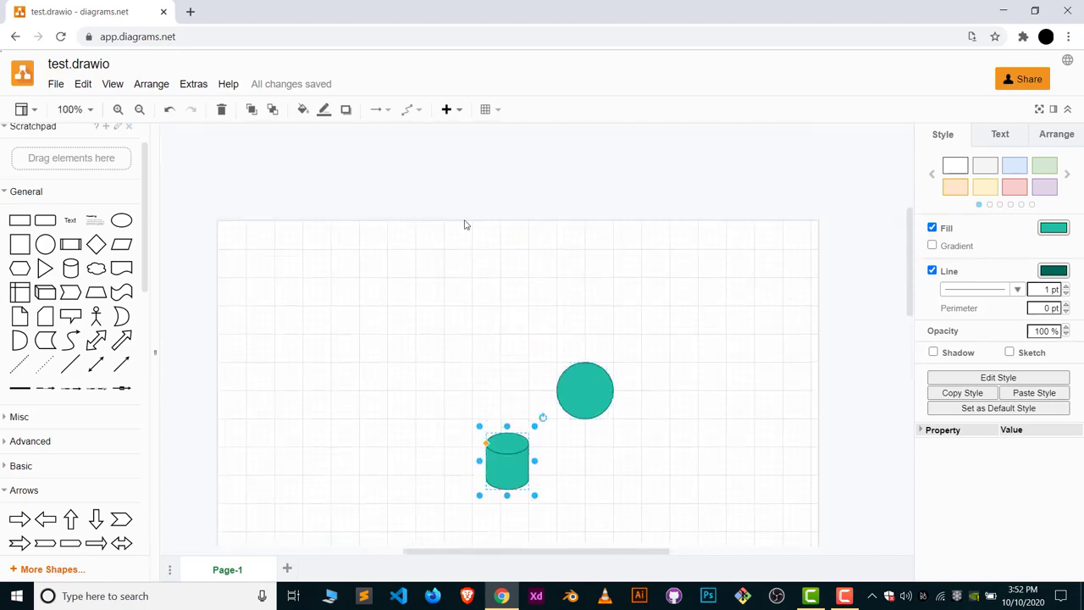
{"action": "scroll", "coordinate": [533, 269], "scroll_direction": "down", "scroll_amount": 5}
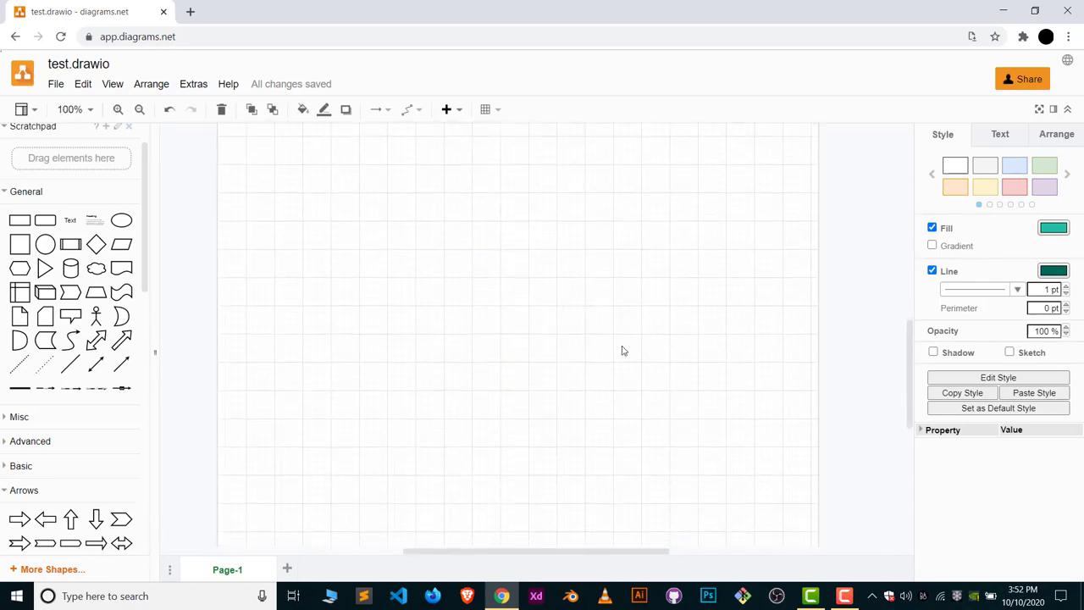
{"action": "scroll", "coordinate": [622, 351], "scroll_direction": "up", "scroll_amount": 5}
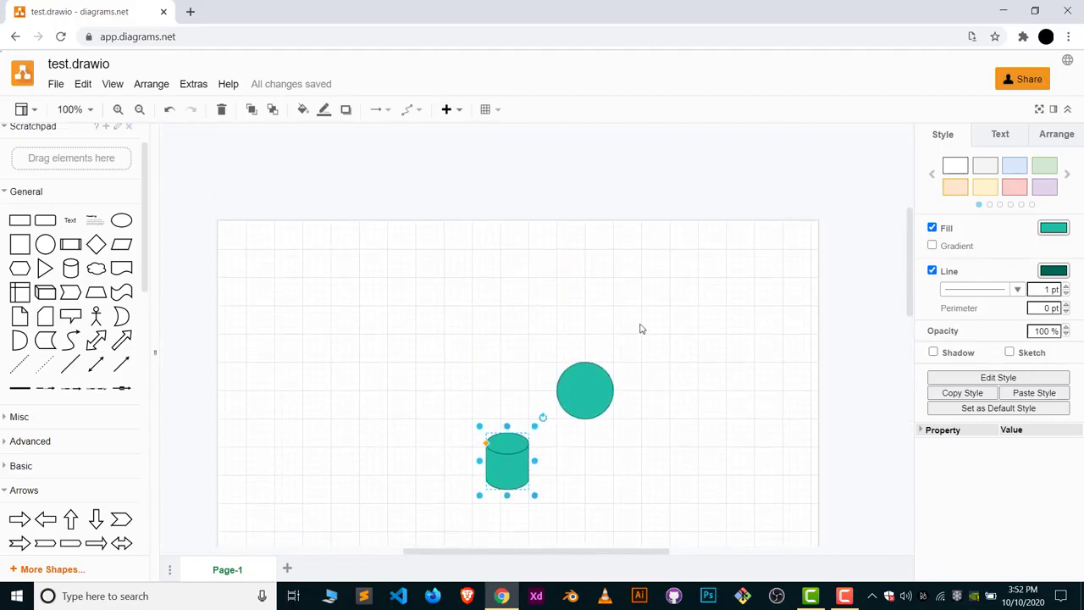
Step: Move the circle up and to the left, align the cylinder directly beneath it, and clear the selection
{"action": "scroll", "coordinate": [453, 239], "scroll_direction": "down", "scroll_amount": 3}
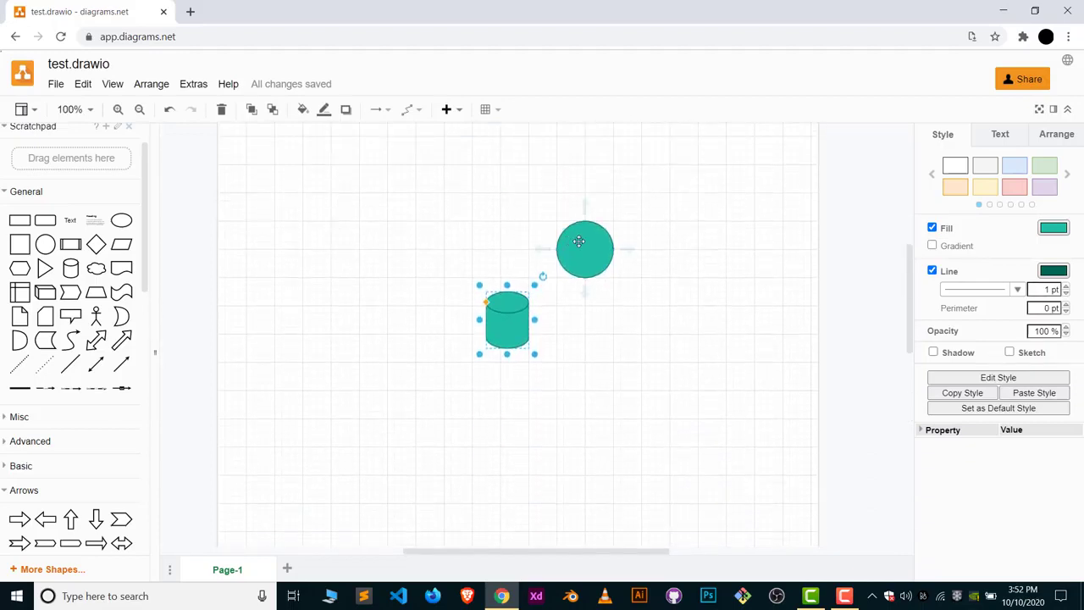
{"action": "left_click_drag", "start_coordinate": [581, 239], "coordinate": [493, 196]}
{"action": "left_click_drag", "start_coordinate": [511, 316], "coordinate": [497, 289]}
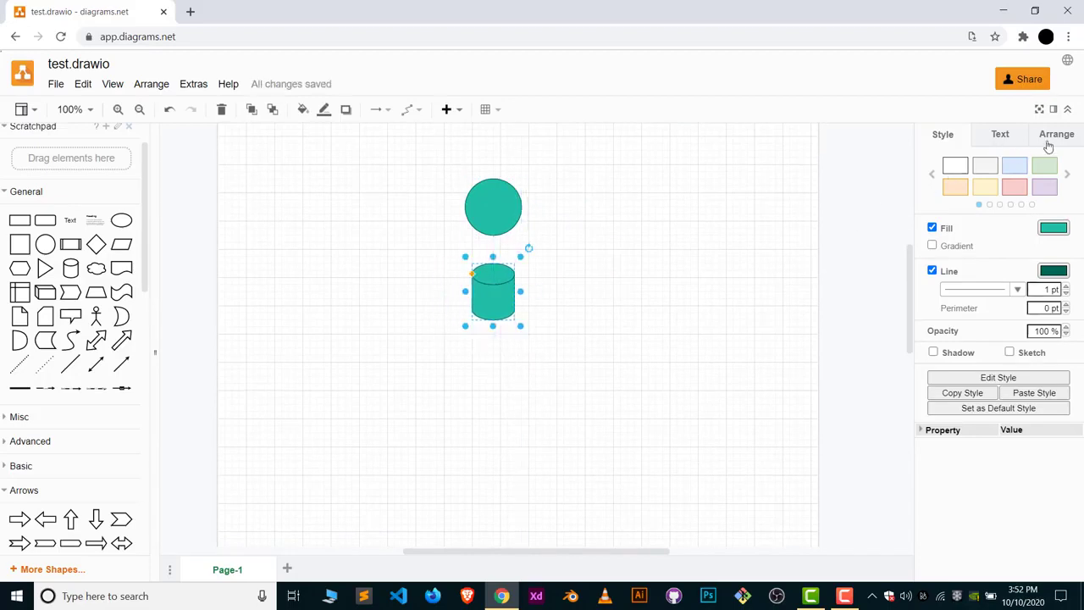
{"action": "left_click", "coordinate": [754, 187]}
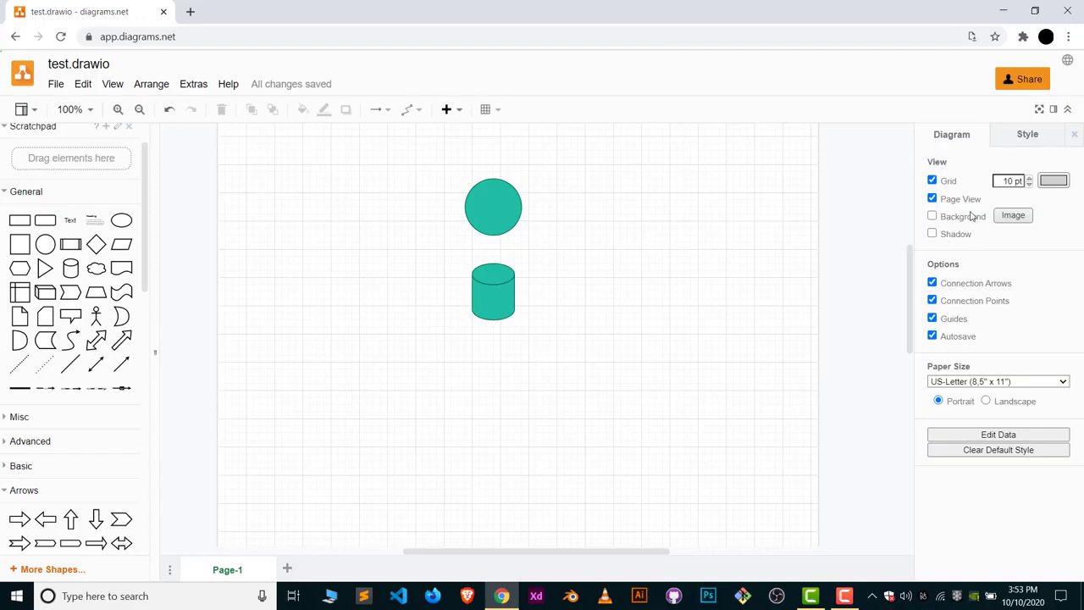
Step: Turn the grid off and back on, and do the same with the page view
{"action": "scroll", "coordinate": [484, 177], "scroll_direction": "up", "scroll_amount": 3}
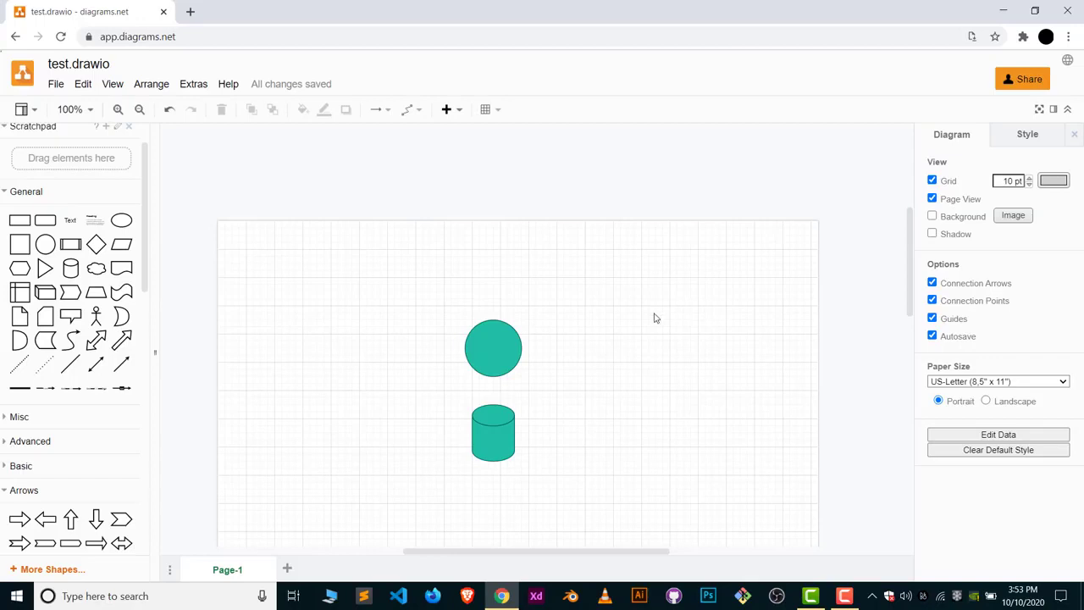
{"action": "left_click", "coordinate": [933, 181]}
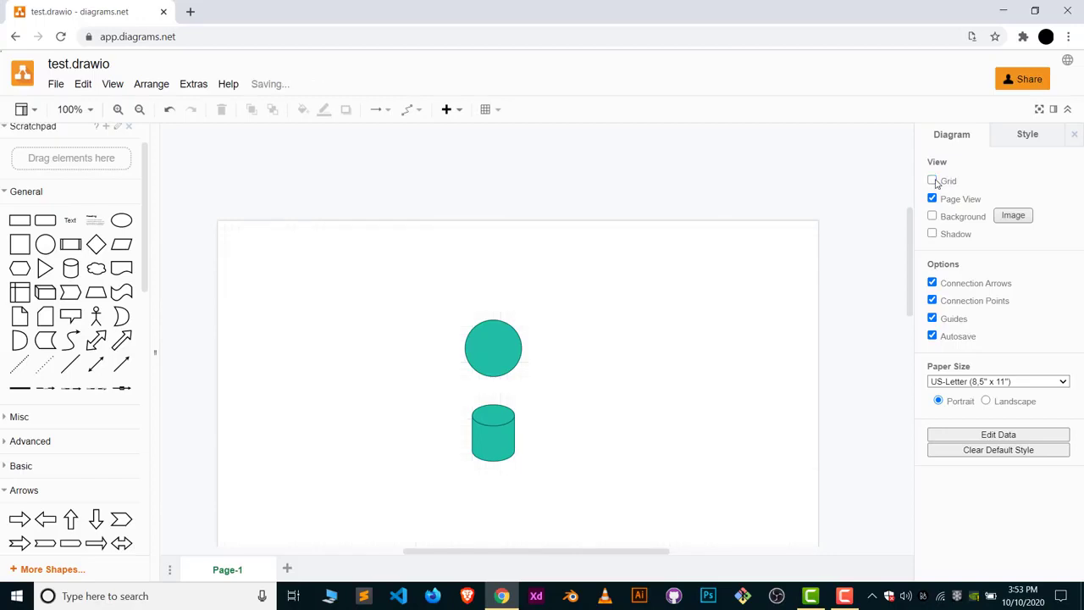
{"action": "left_click", "coordinate": [933, 181]}
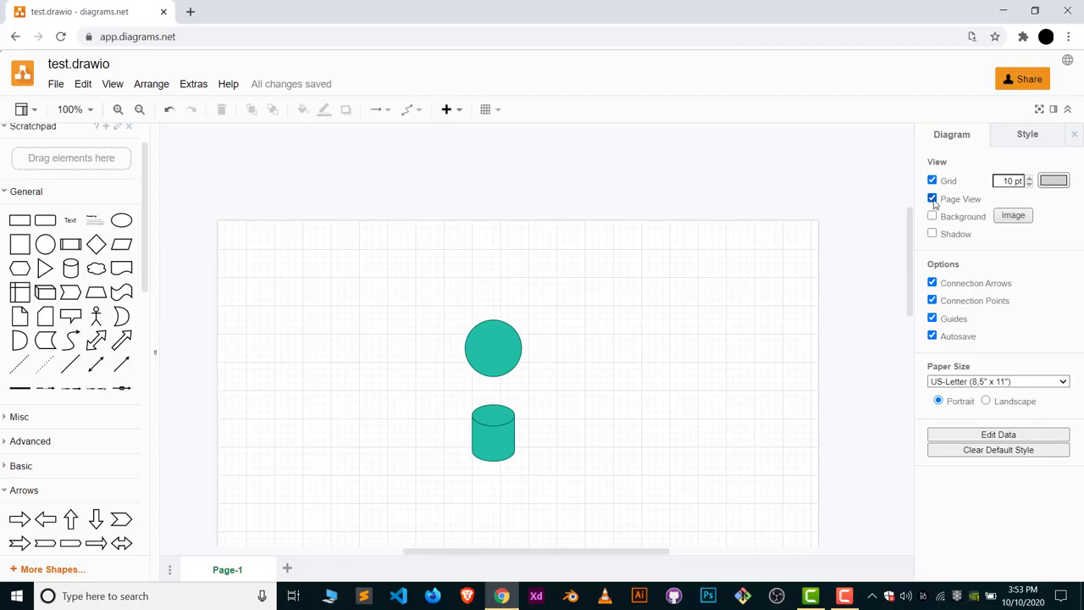
{"action": "left_click", "coordinate": [933, 200]}
{"action": "left_click", "coordinate": [933, 201]}
Step: Set the diagram's paper size to Custom and look over the page's extent
{"action": "left_click", "coordinate": [1005, 385]}
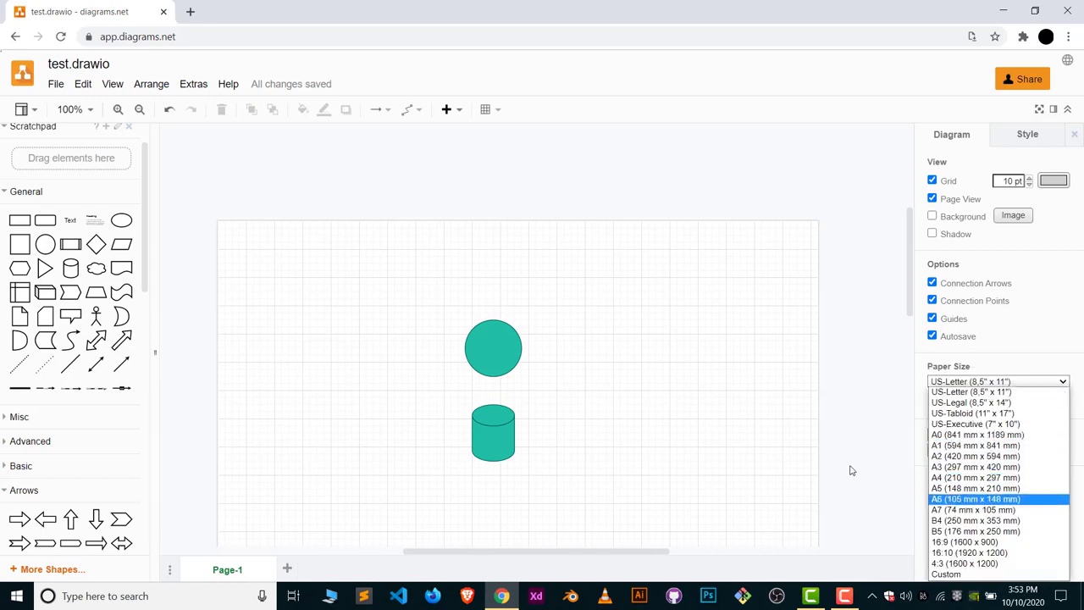
{"action": "left_click", "coordinate": [1000, 574]}
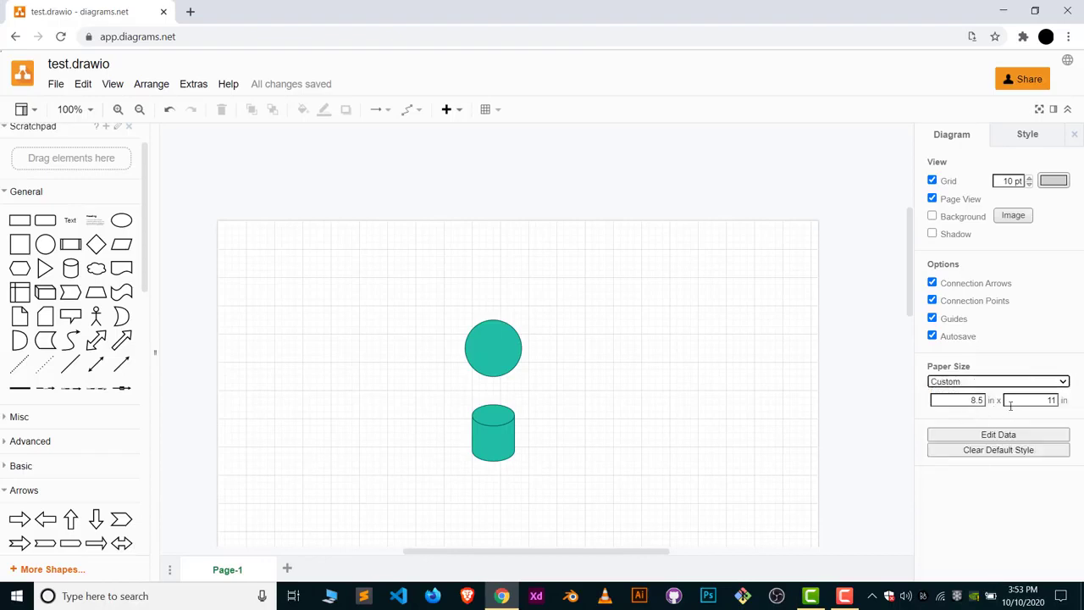
{"action": "scroll", "coordinate": [786, 369], "scroll_direction": "down", "scroll_amount": 3}
{"action": "scroll", "coordinate": [656, 288], "scroll_direction": "up", "scroll_amount": 5}
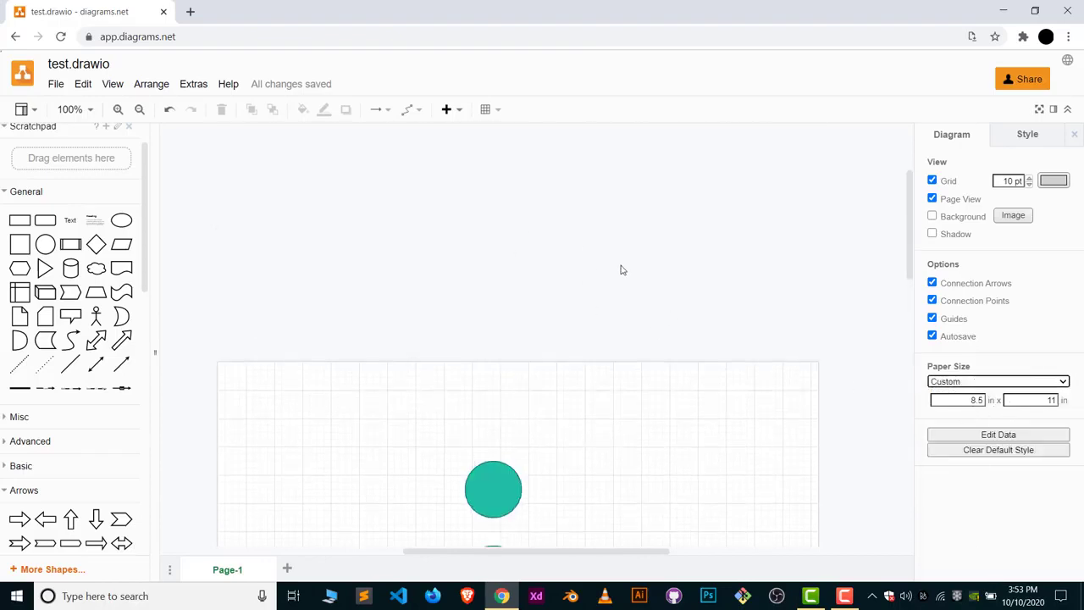
{"action": "scroll", "coordinate": [624, 268], "scroll_direction": "down", "scroll_amount": 6}
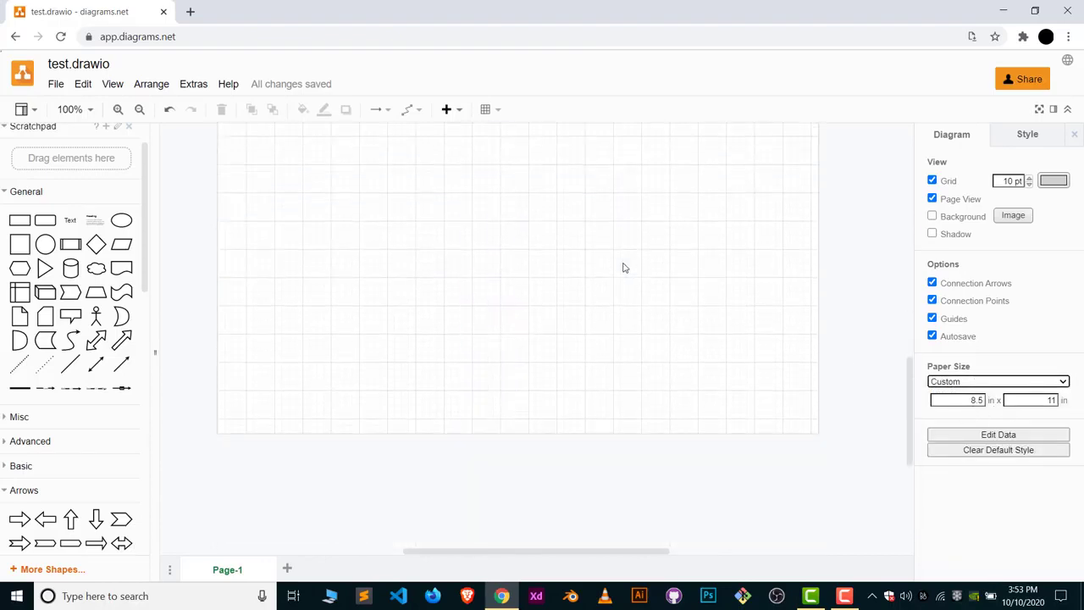
{"action": "scroll", "coordinate": [899, 399], "scroll_direction": "up", "scroll_amount": 2}
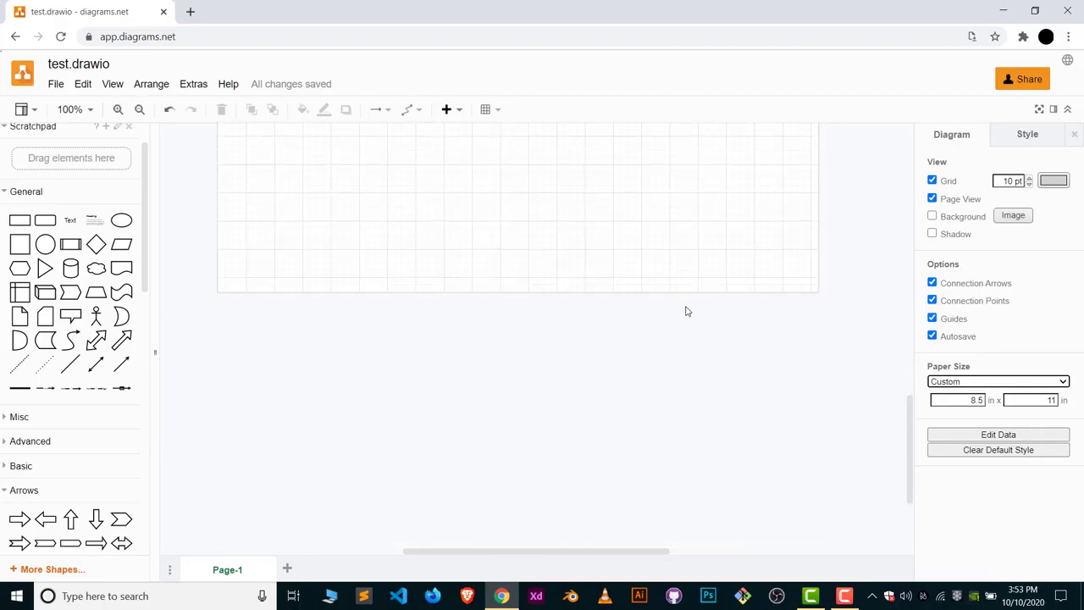
{"action": "scroll", "coordinate": [687, 311], "scroll_direction": "up", "scroll_amount": 10}
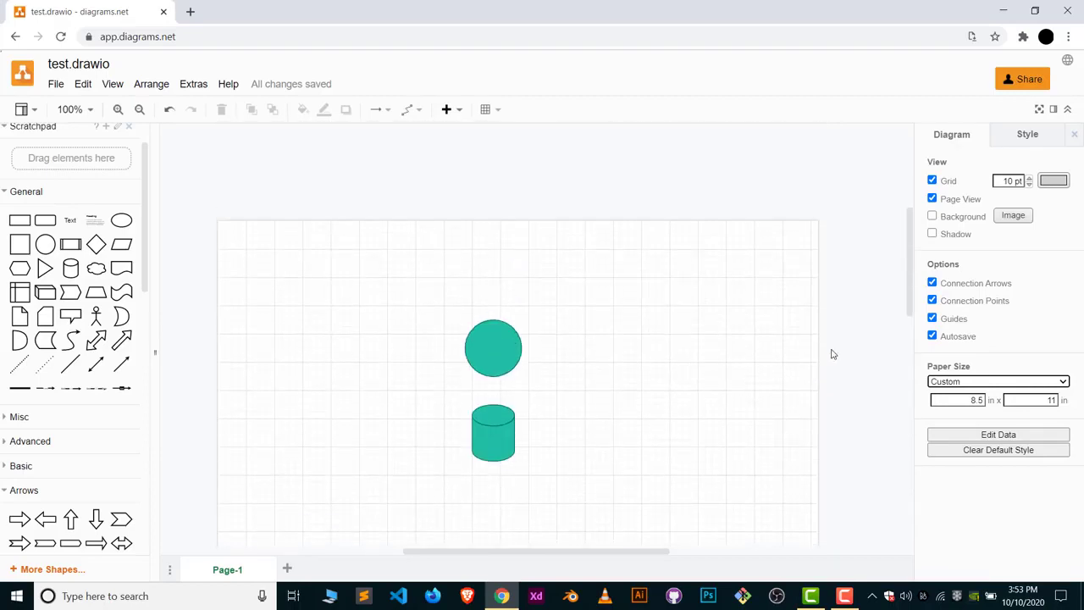
Step: Try several preset fill and line colour styles on the circle, finish with the light orange one, and clear the selection
{"action": "left_click", "coordinate": [1027, 138]}
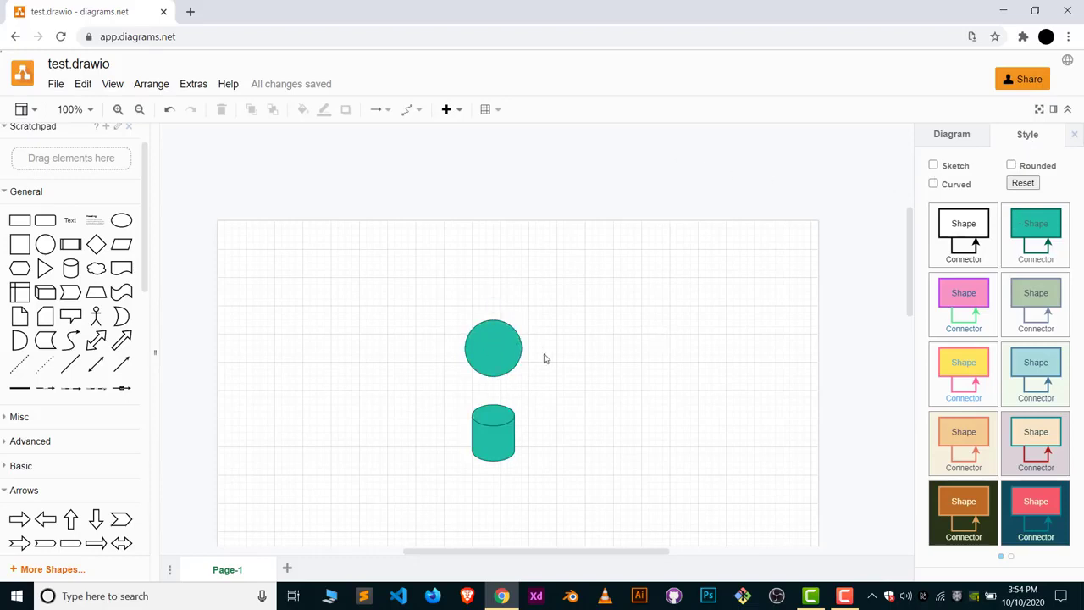
{"action": "left_click", "coordinate": [505, 335]}
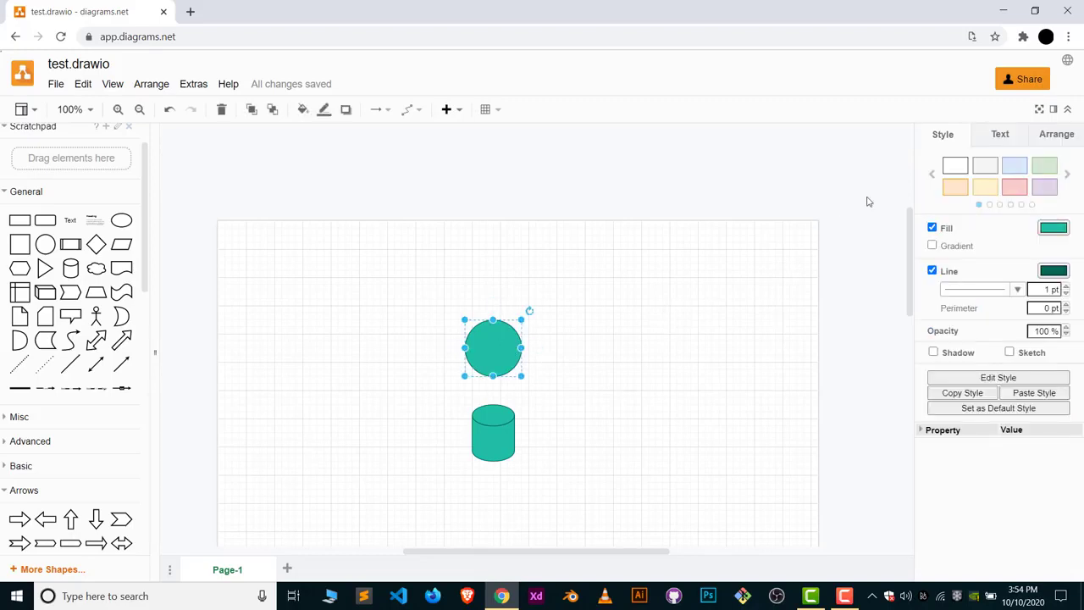
{"action": "left_click", "coordinate": [986, 171]}
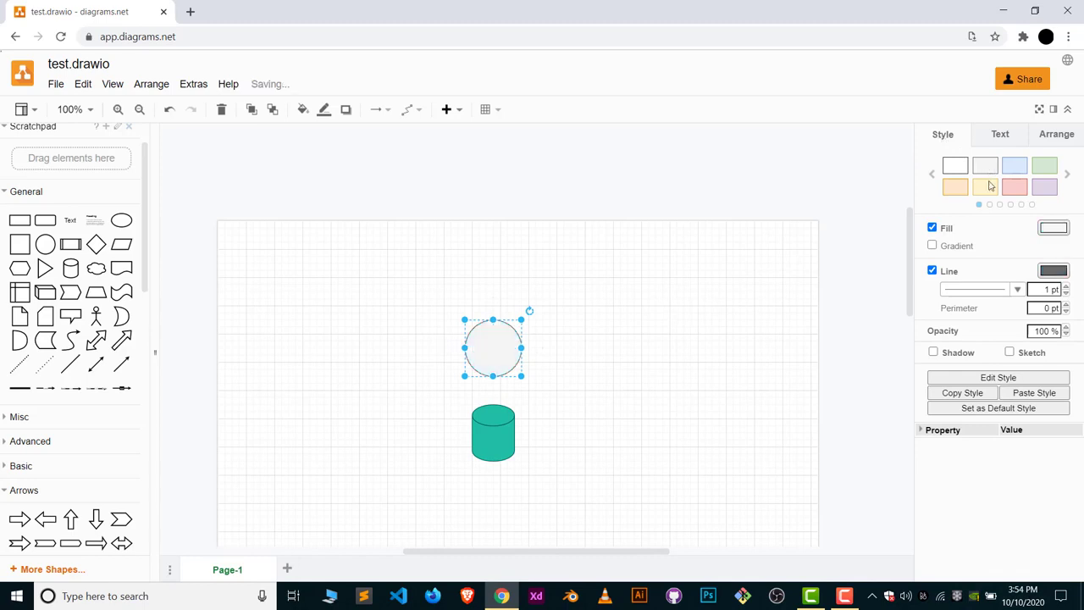
{"action": "left_click", "coordinate": [1009, 192]}
{"action": "left_click", "coordinate": [1042, 191]}
{"action": "left_click", "coordinate": [1043, 169]}
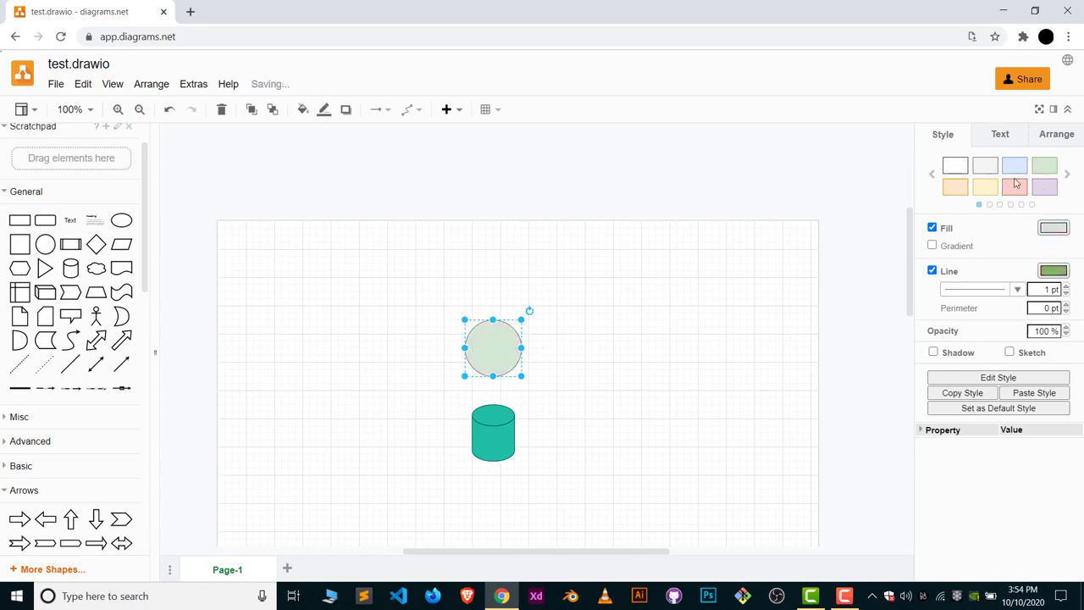
{"action": "left_click", "coordinate": [953, 188]}
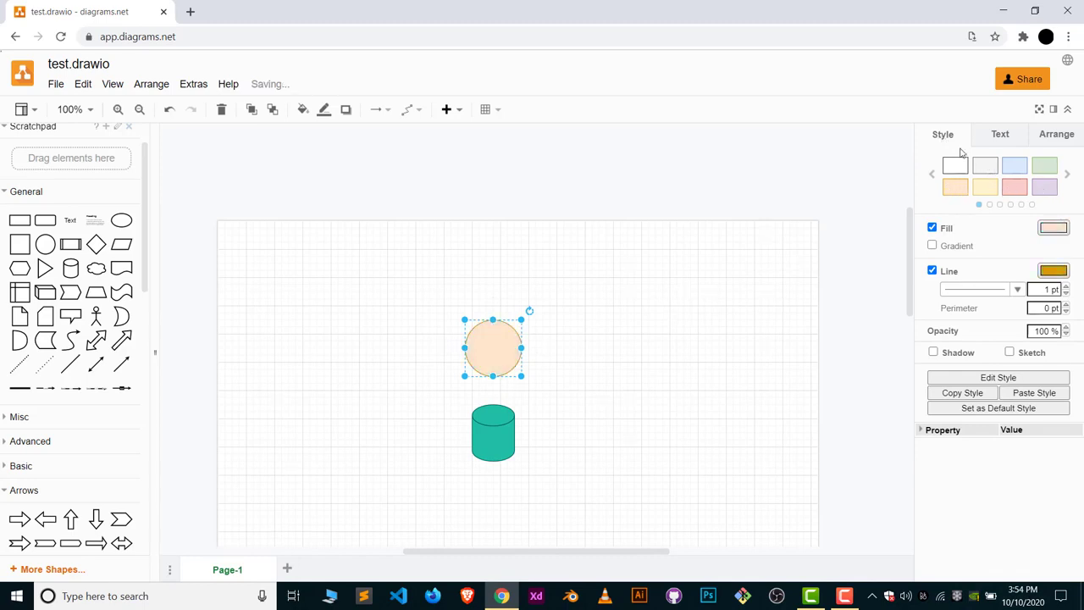
{"action": "left_click", "coordinate": [798, 161]}
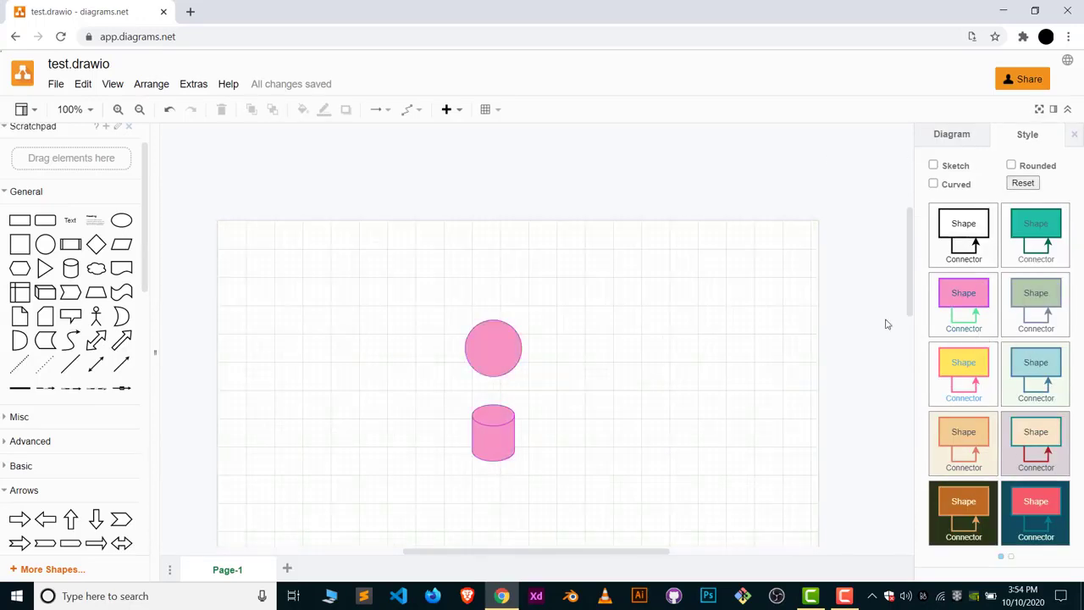
Step: Apply the plain white diagram style with black outlines and return to the diagram settings
{"action": "left_click", "coordinate": [965, 234]}
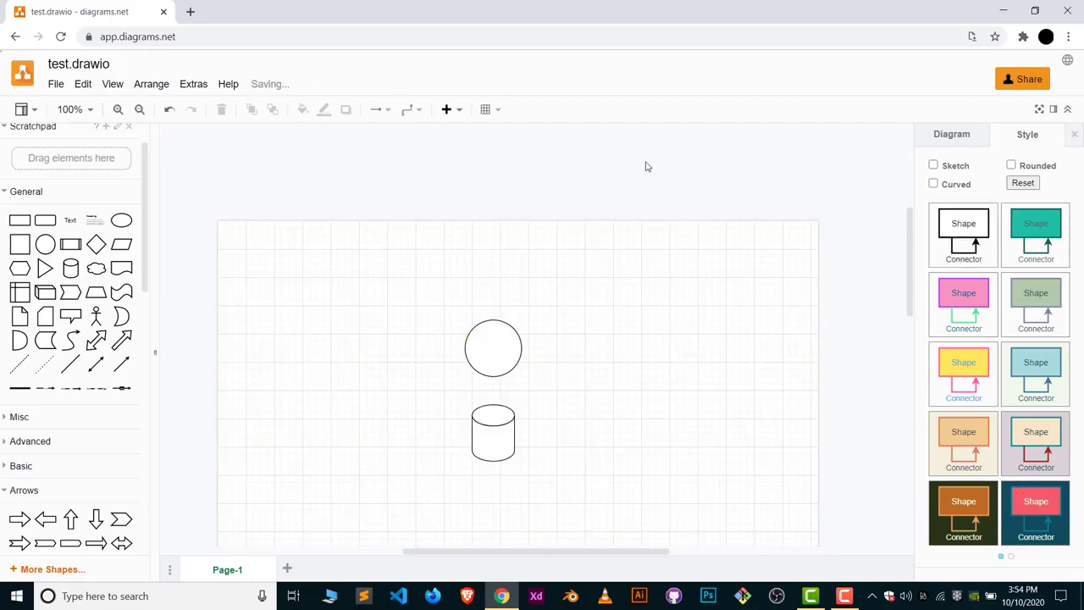
{"action": "left_click", "coordinate": [951, 136]}
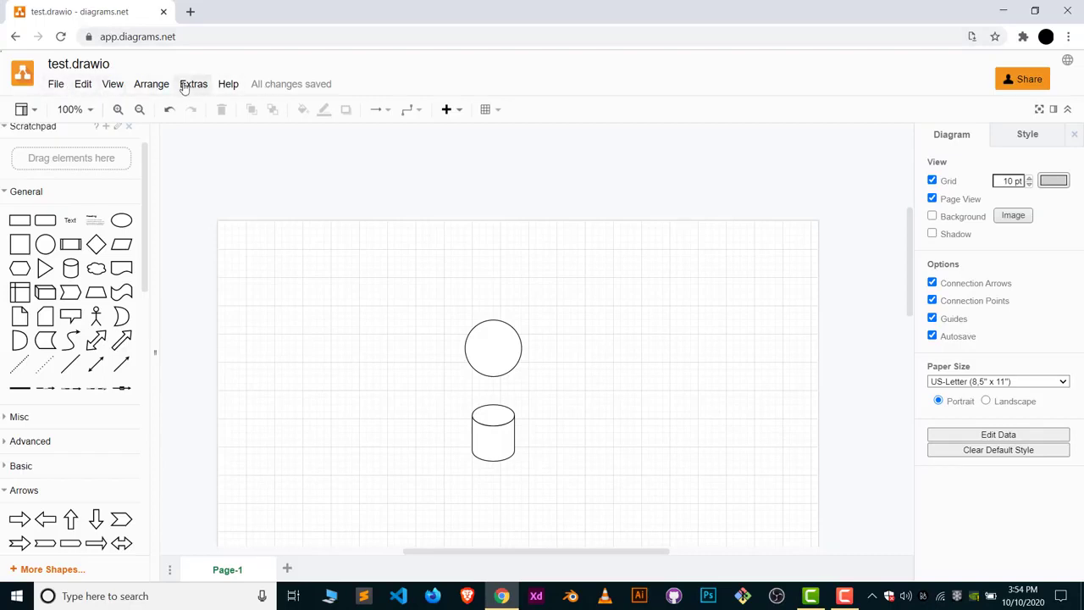
Step: Hide the Format Panel and show it again
{"action": "left_click", "coordinate": [30, 111]}
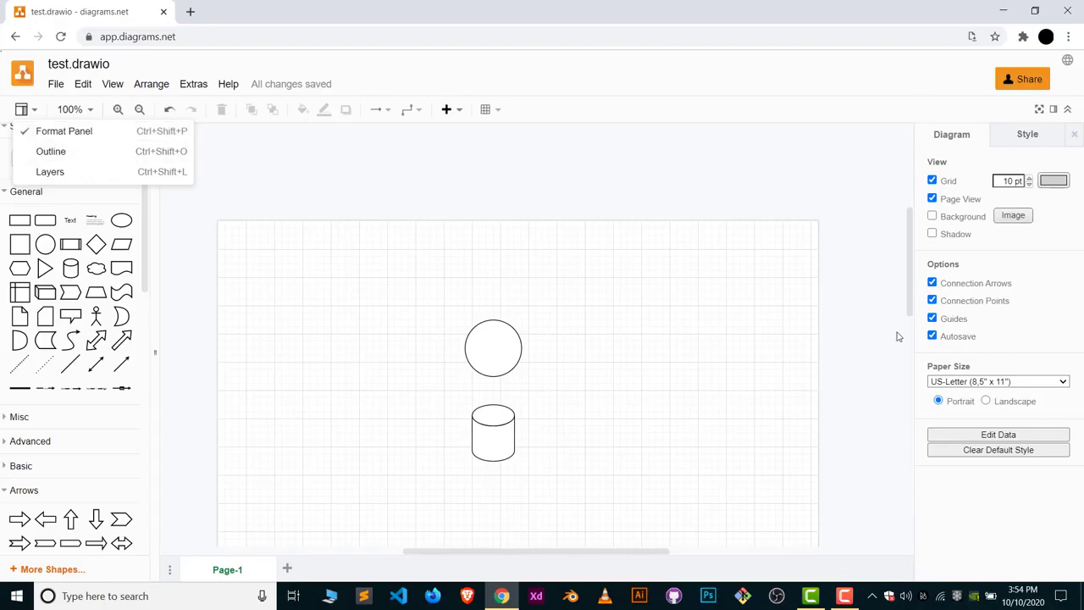
{"action": "left_click", "coordinate": [66, 134]}
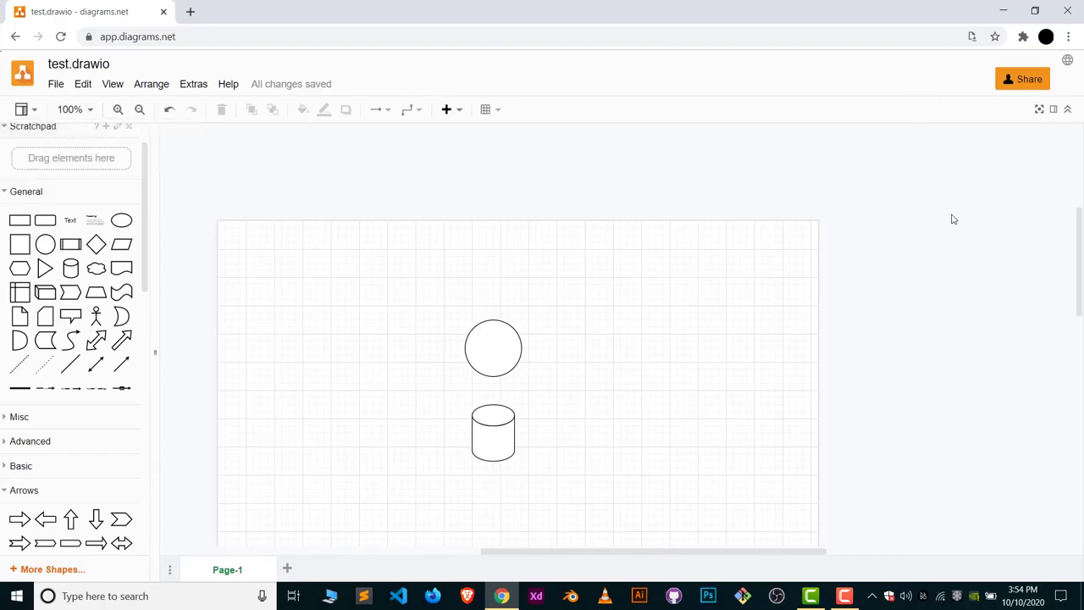
{"action": "left_click", "coordinate": [23, 111]}
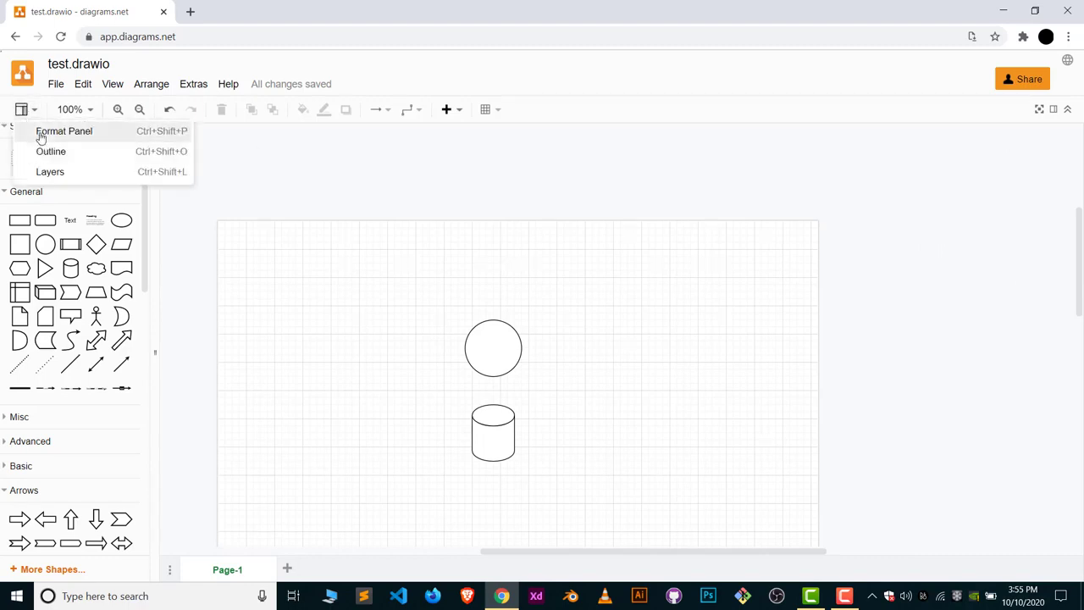
{"action": "left_click", "coordinate": [61, 131]}
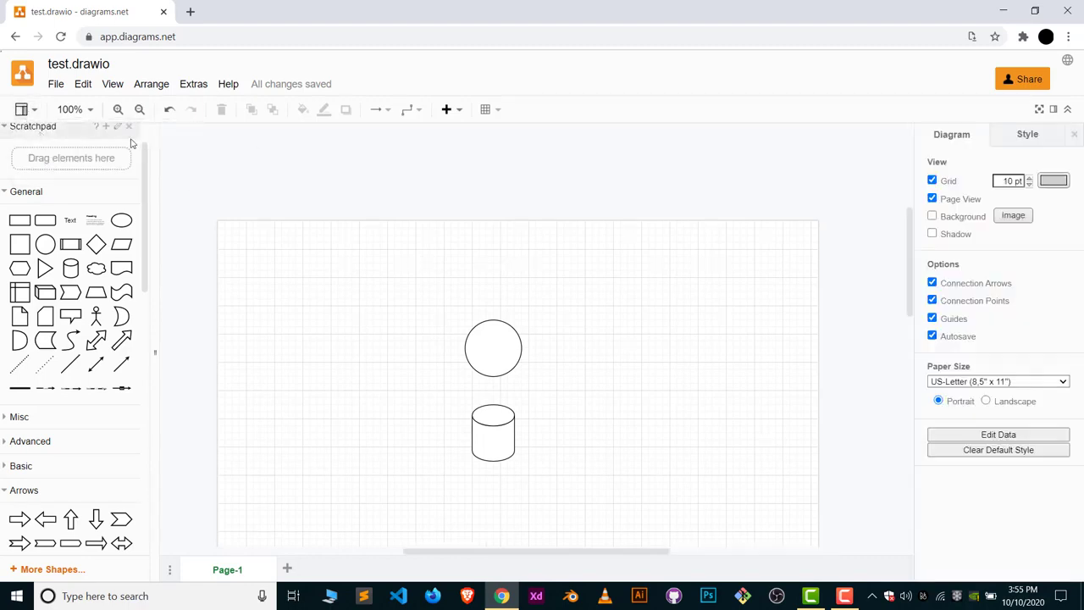
Step: Show the Outline and Layers windows, move the Layers window beside the page, and close both
{"action": "left_click", "coordinate": [32, 110]}
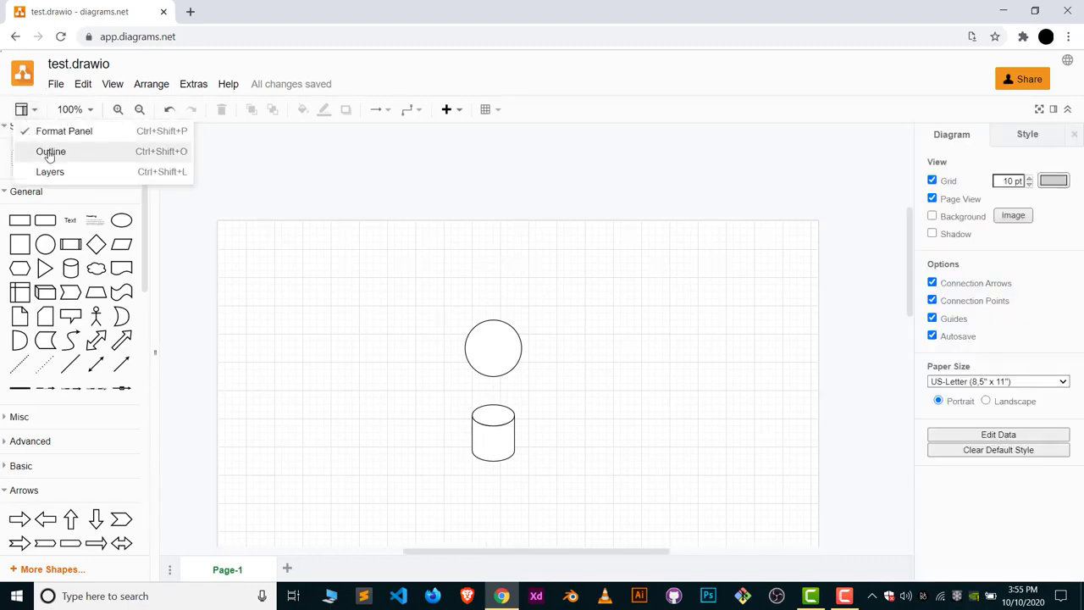
{"action": "left_click", "coordinate": [111, 159]}
{"action": "left_click", "coordinate": [33, 110]}
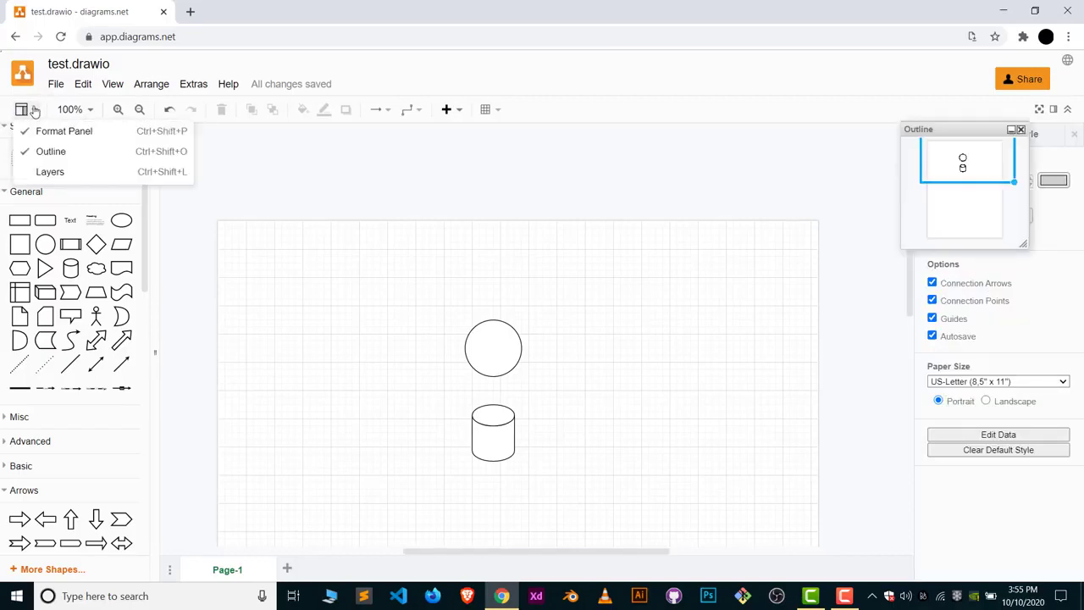
{"action": "left_click", "coordinate": [49, 172]}
{"action": "left_click_drag", "start_coordinate": [56, 167], "coordinate": [800, 304]}
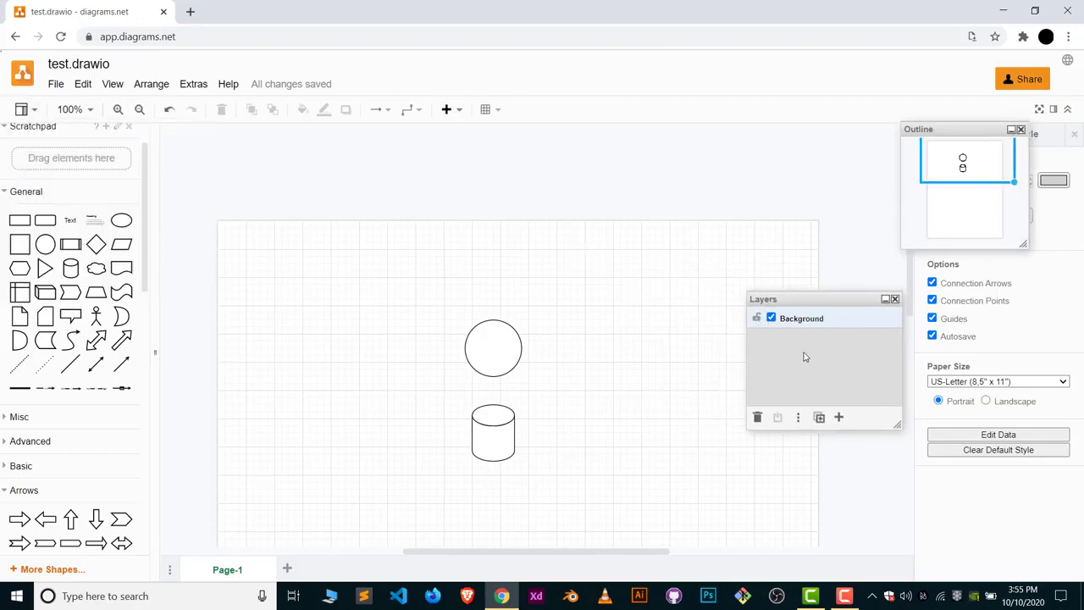
{"action": "left_click", "coordinate": [895, 299]}
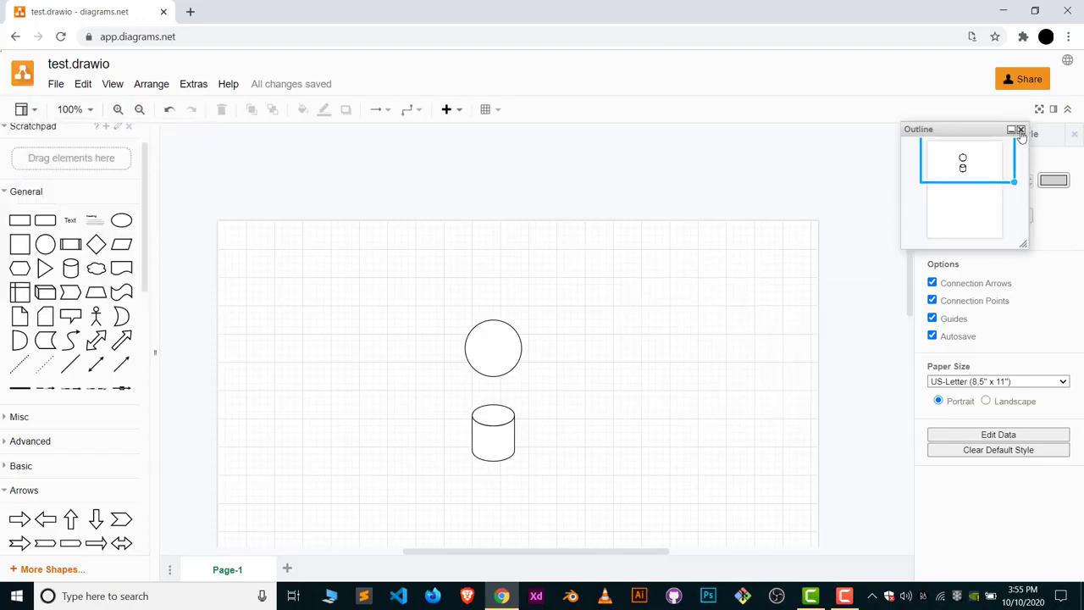
{"action": "left_click", "coordinate": [1020, 130]}
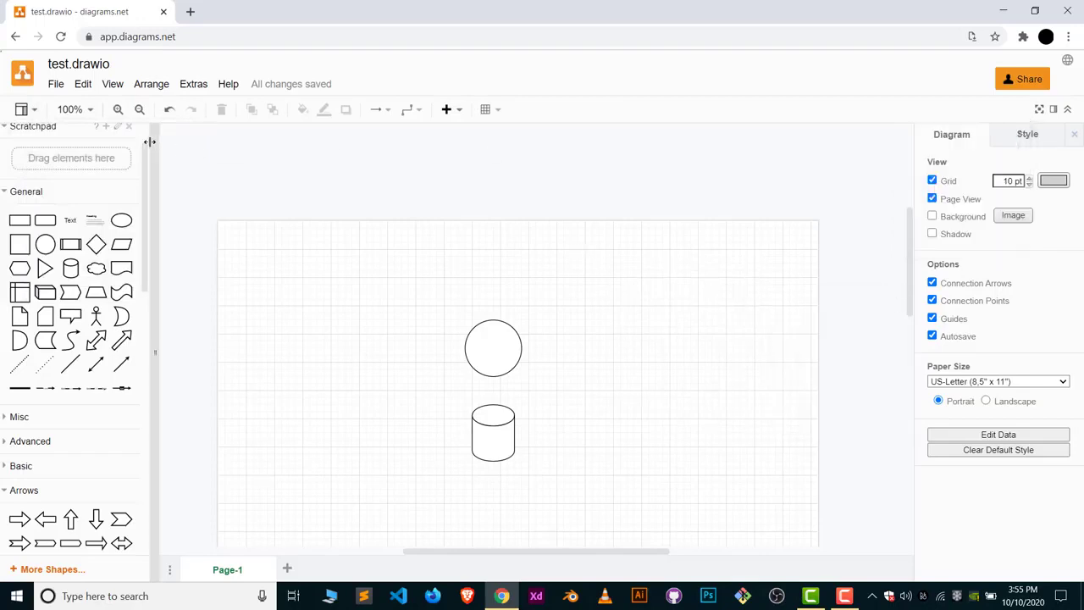
Step: Set the view zoom to 75% and to 25%, and look over the whole page
{"action": "left_click", "coordinate": [81, 113]}
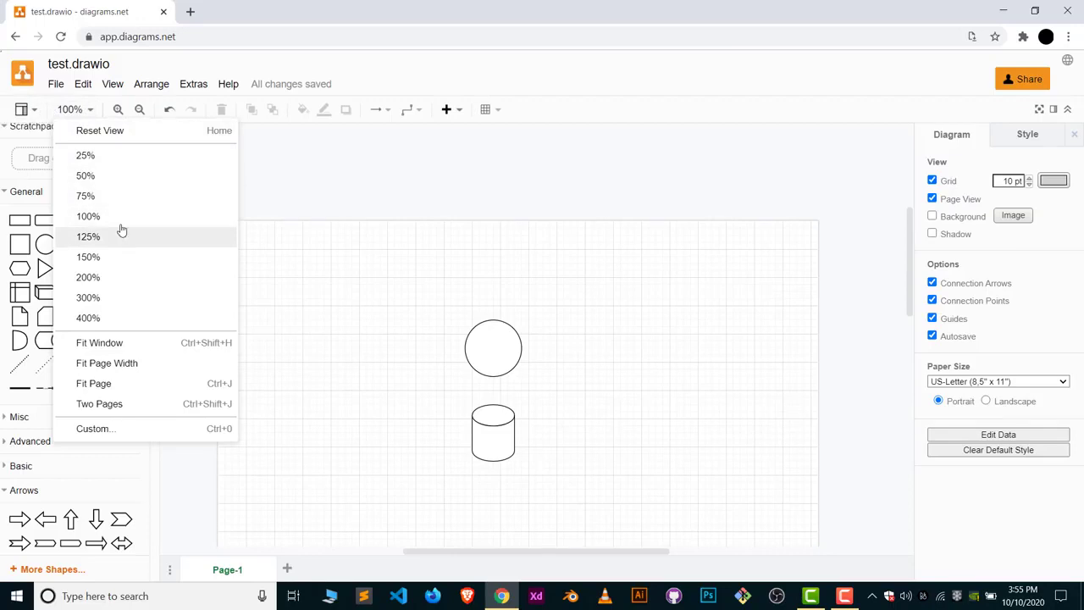
{"action": "left_click", "coordinate": [119, 195]}
{"action": "left_click", "coordinate": [75, 113]}
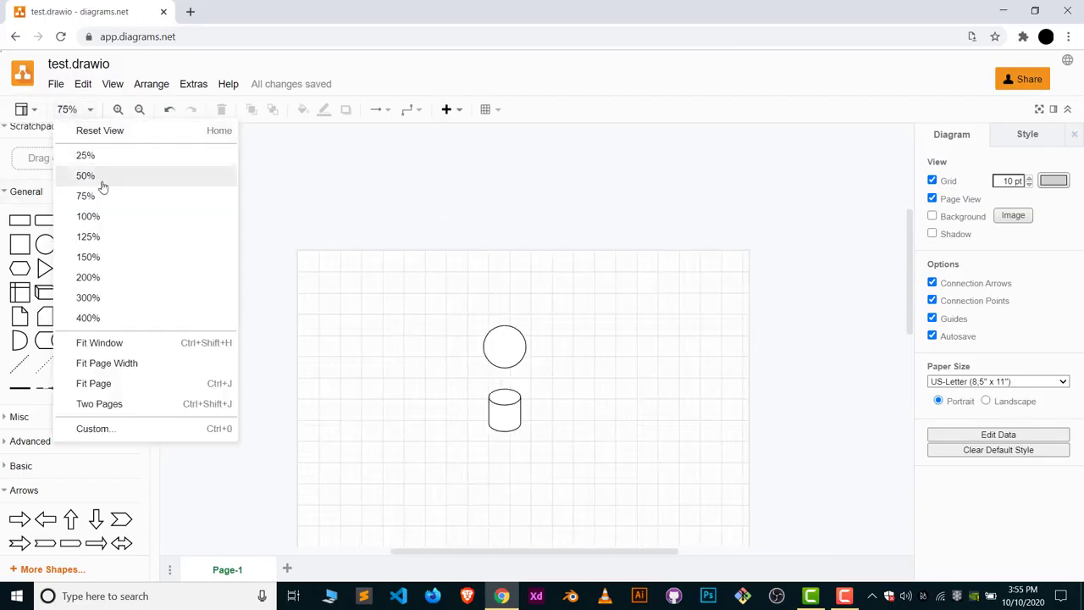
{"action": "left_click", "coordinate": [98, 159]}
{"action": "scroll", "coordinate": [542, 347], "scroll_direction": "down", "scroll_amount": 4}
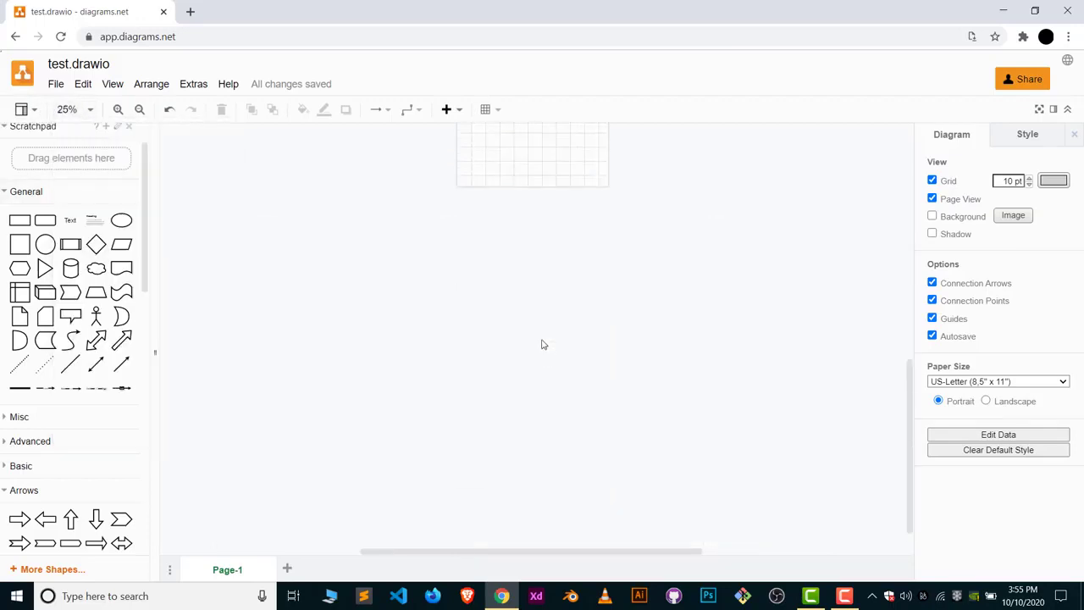
{"action": "scroll", "coordinate": [542, 344], "scroll_direction": "up", "scroll_amount": 3}
Step: Look through the zoom presets and file commands, and step the view zoom out and in to 35%
{"action": "left_click", "coordinate": [85, 110]}
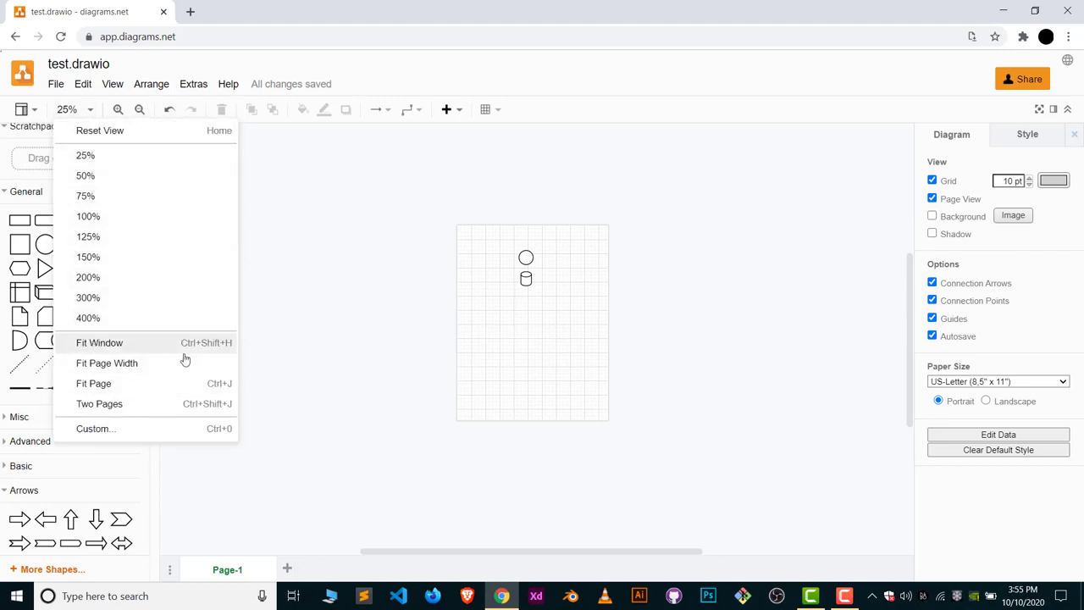
{"action": "left_click", "coordinate": [55, 84]}
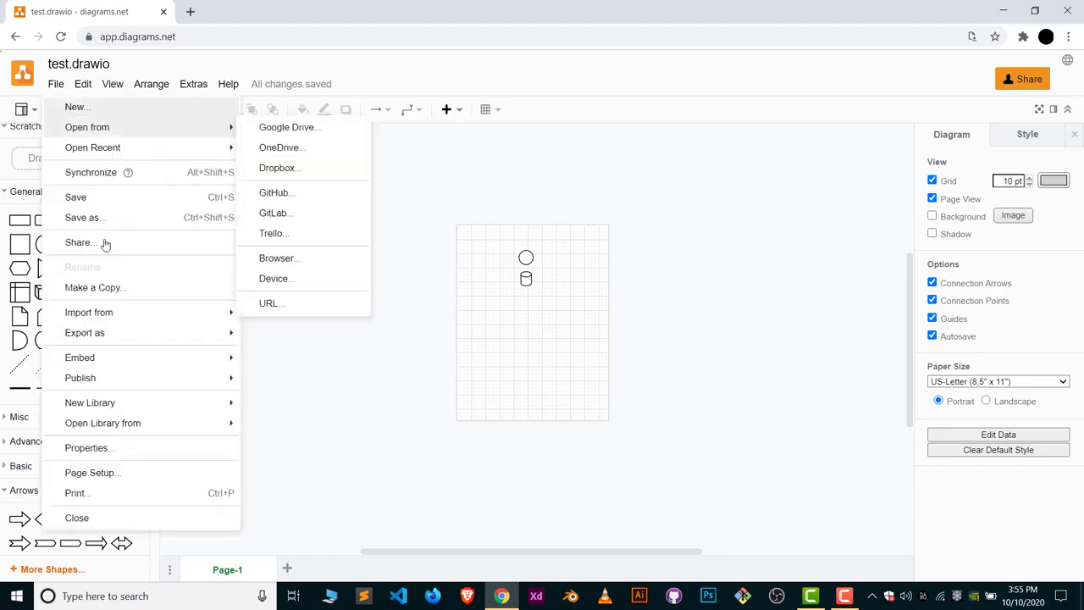
{"action": "left_click", "coordinate": [384, 177]}
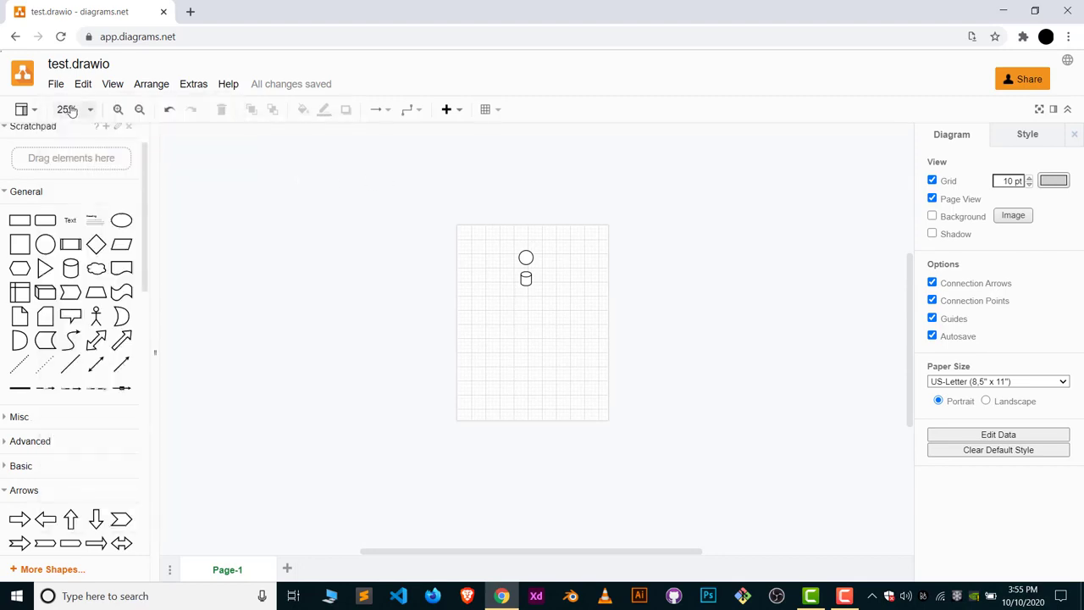
{"action": "left_click", "coordinate": [138, 112]}
{"action": "left_click", "coordinate": [118, 111]}
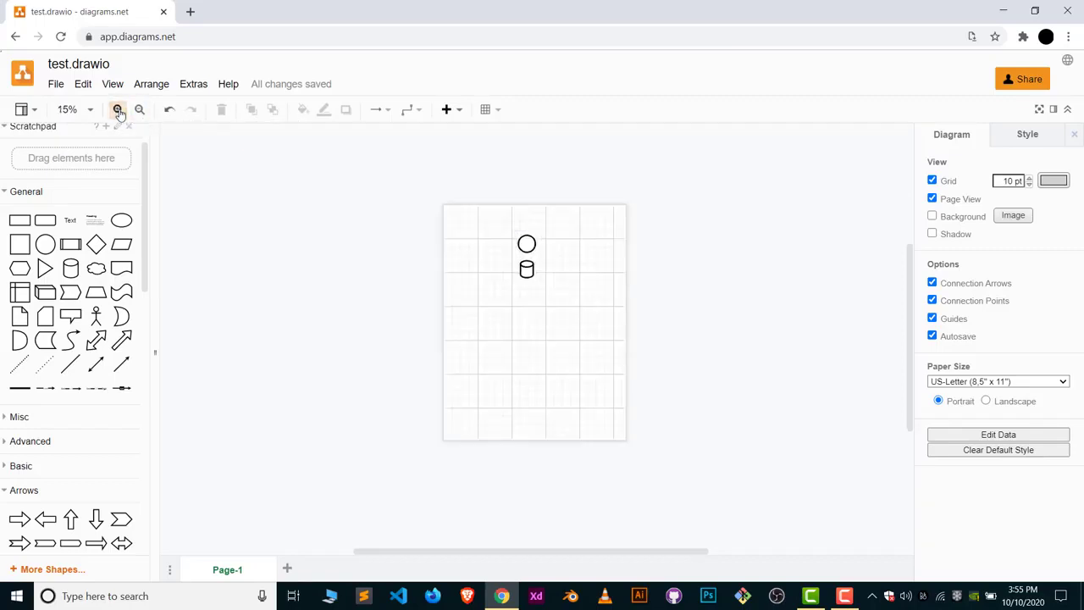
{"action": "left_click", "coordinate": [117, 110]}
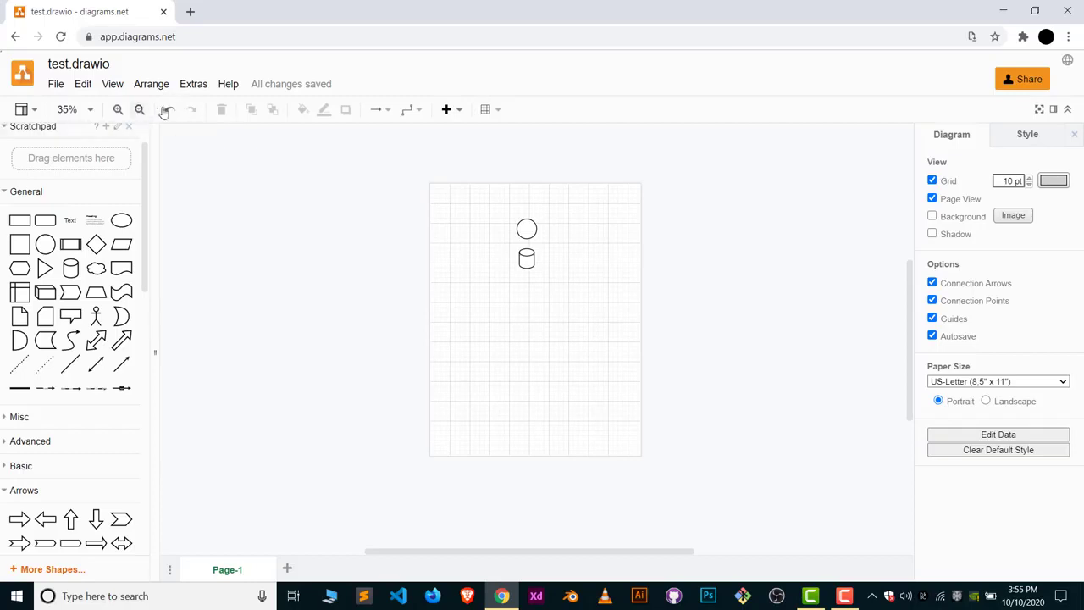
Step: Undo the plain white diagram style and redo it, and briefly select the circle
{"action": "left_click", "coordinate": [167, 110]}
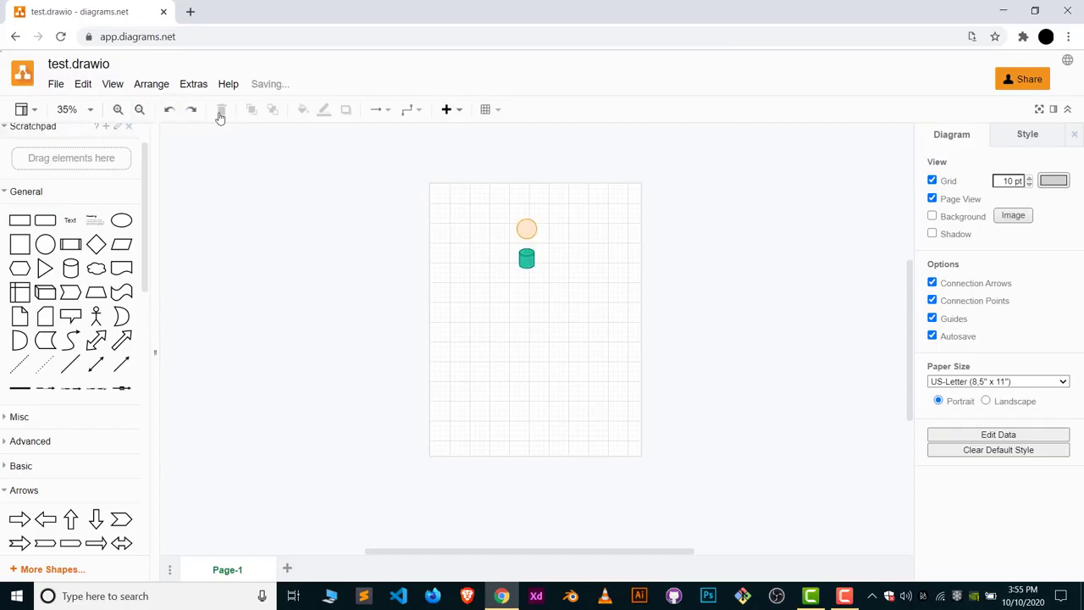
{"action": "key", "text": "ctrl+shift+z"}
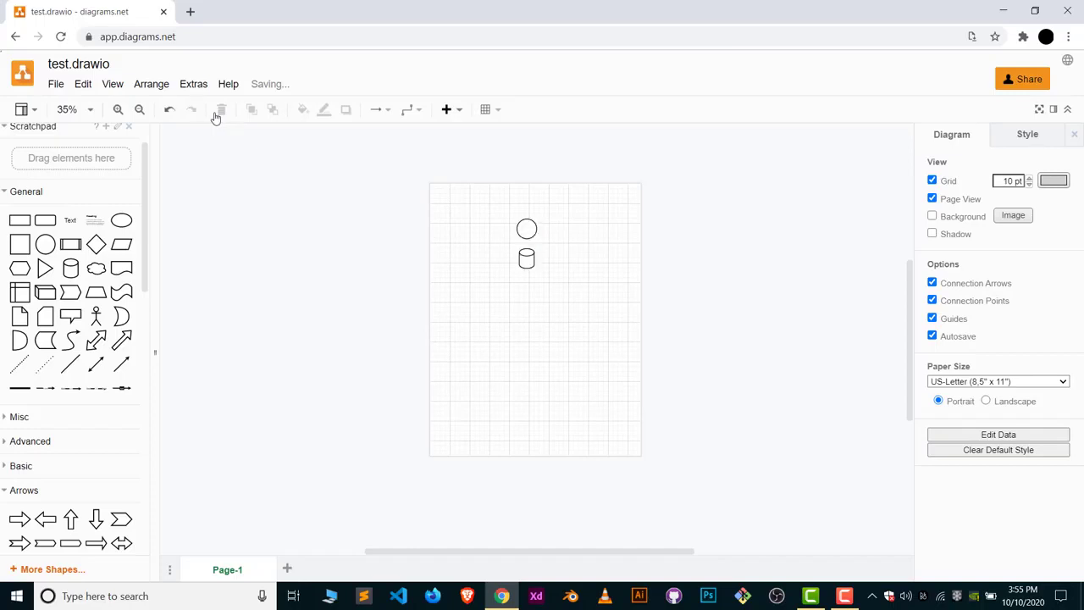
{"action": "left_click", "coordinate": [525, 226]}
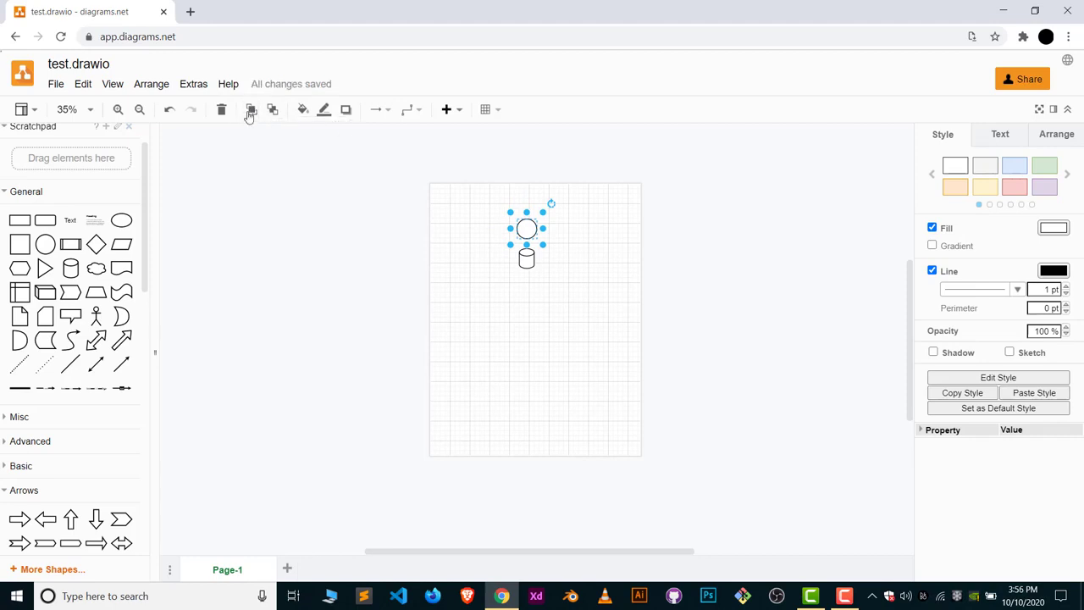
{"action": "left_click", "coordinate": [419, 217]}
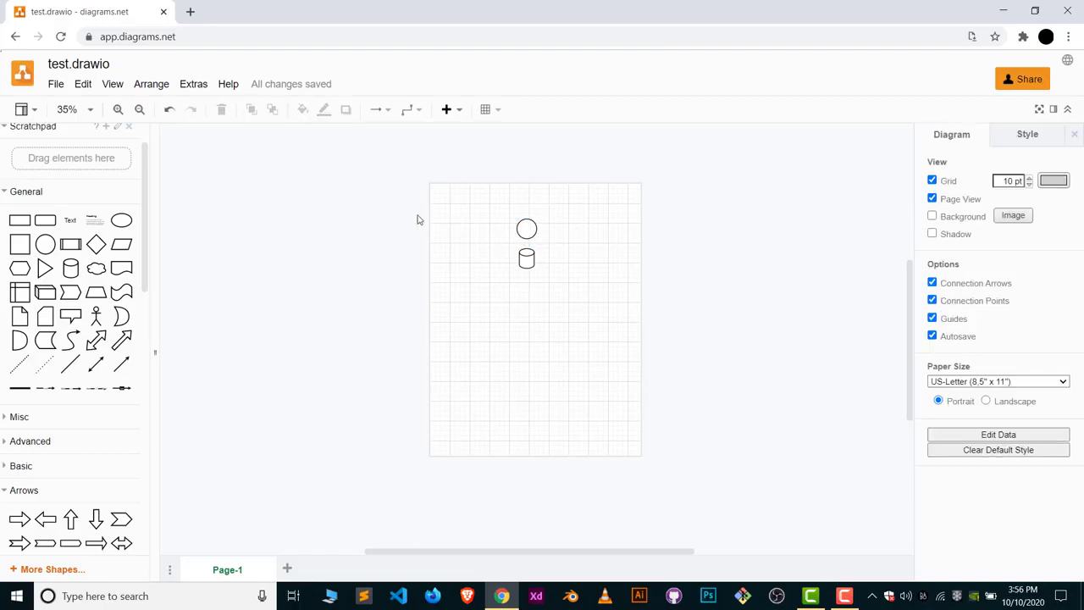
Step: Undo the plain white diagram style and move the cylinder straight up so it overlaps the lower part of the circle
{"action": "scroll", "coordinate": [527, 238], "scroll_direction": "up", "scroll_amount": 3}
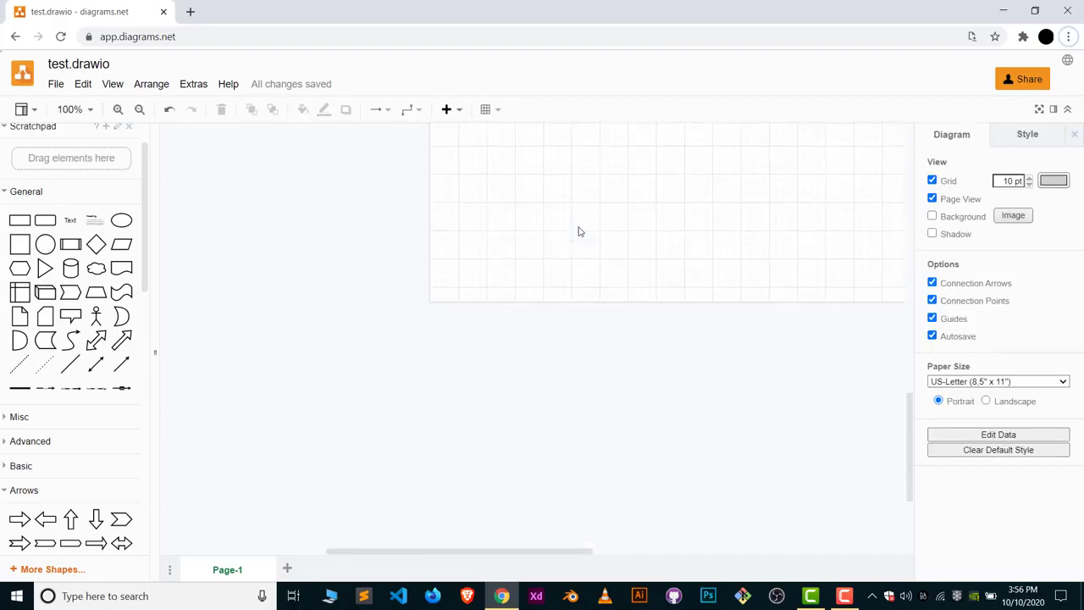
{"action": "left_click", "coordinate": [169, 109]}
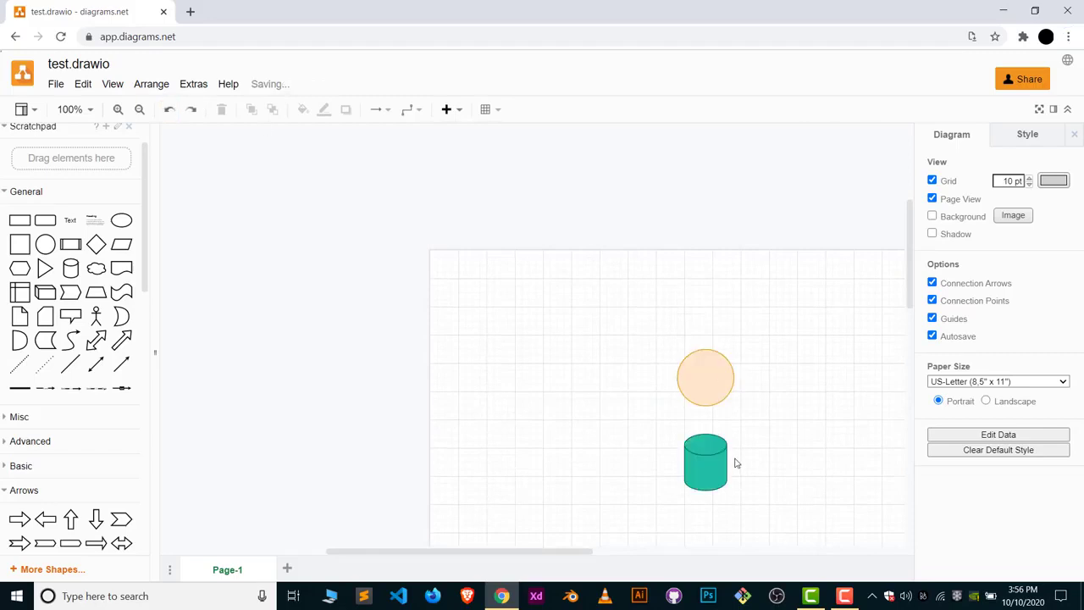
{"action": "left_click", "coordinate": [713, 470]}
{"action": "left_click_drag", "start_coordinate": [713, 470], "coordinate": [713, 407]}
{"action": "left_click", "coordinate": [777, 375]}
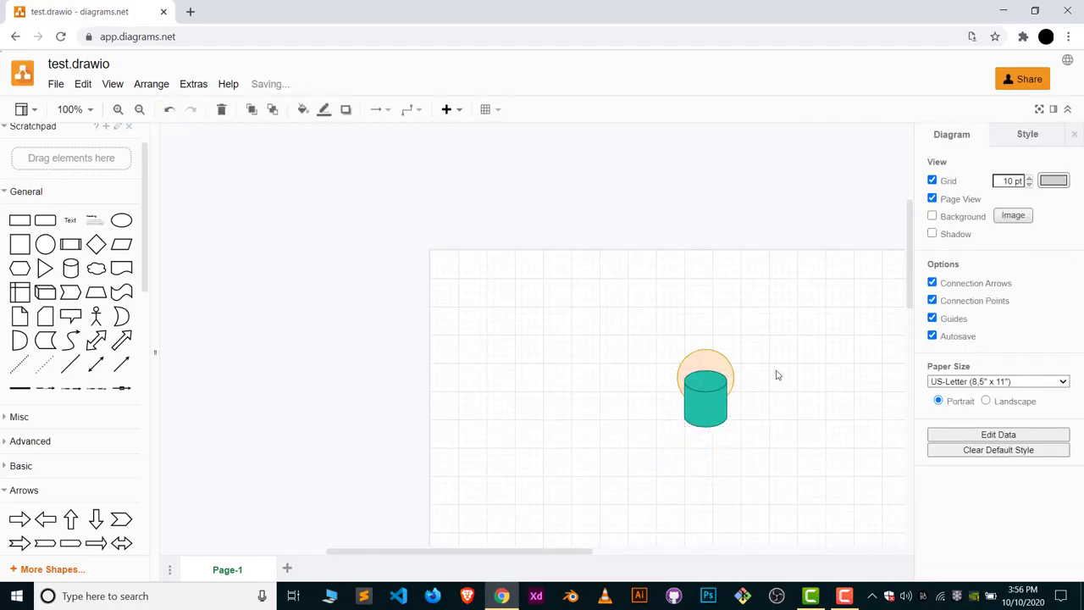
Step: Bring the circle in front of the cylinder, and send it to the back again
{"action": "left_click", "coordinate": [714, 362]}
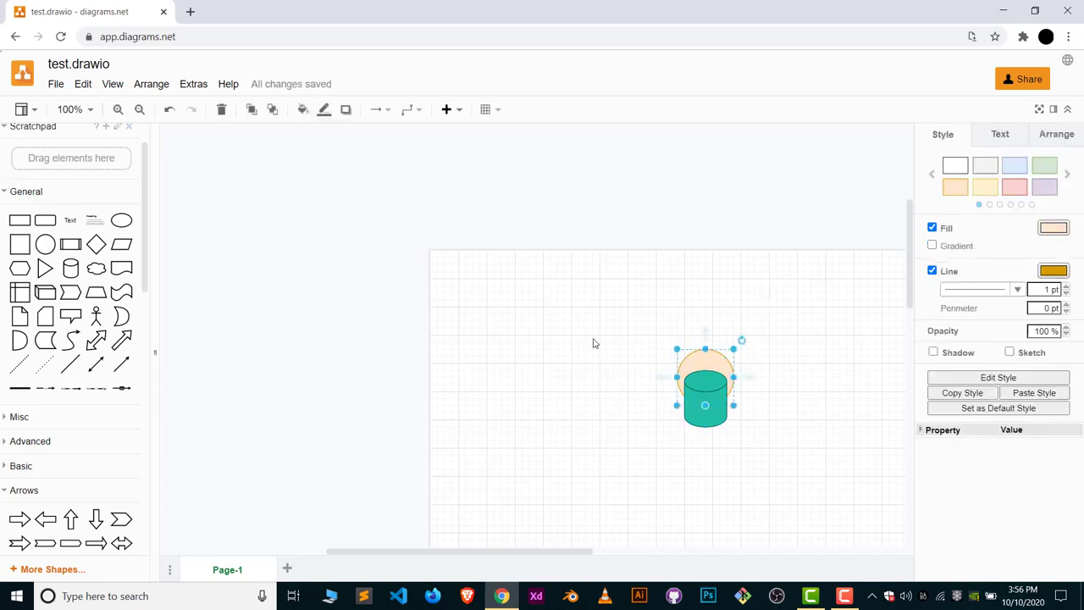
{"action": "left_click", "coordinate": [252, 109]}
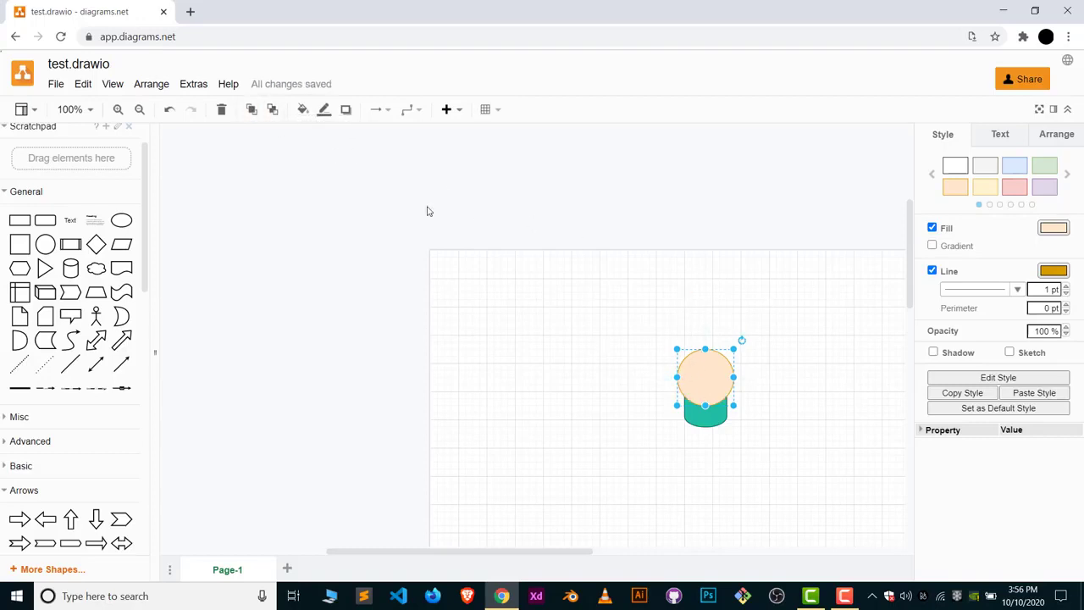
{"action": "left_click", "coordinate": [273, 111]}
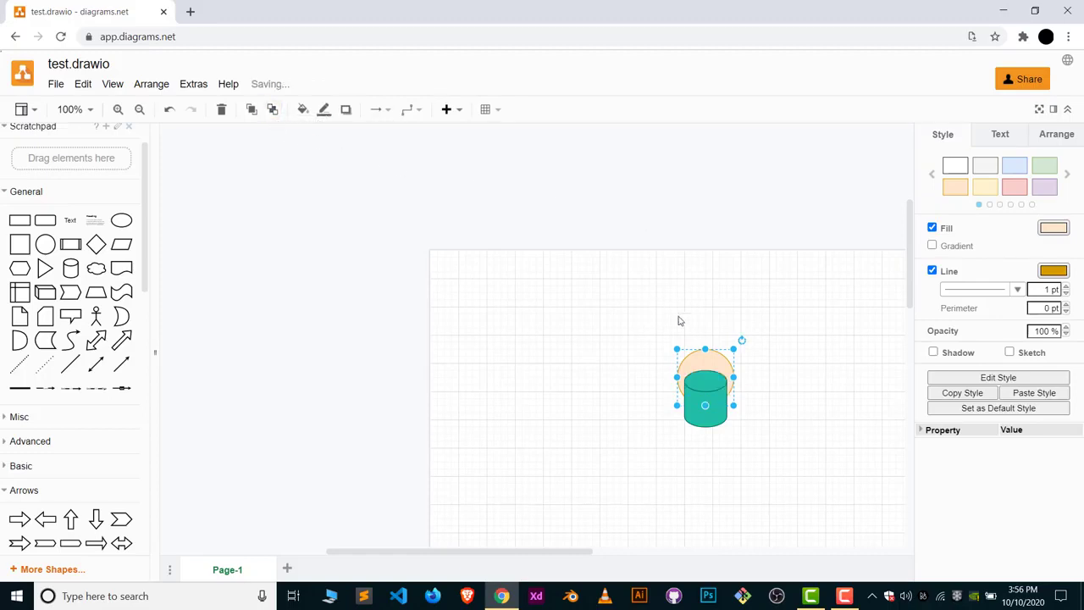
Step: Change the circle's fill colour to light green
{"action": "left_click", "coordinate": [300, 110]}
{"action": "left_click", "coordinate": [518, 333]}
{"action": "left_click", "coordinate": [578, 443]}
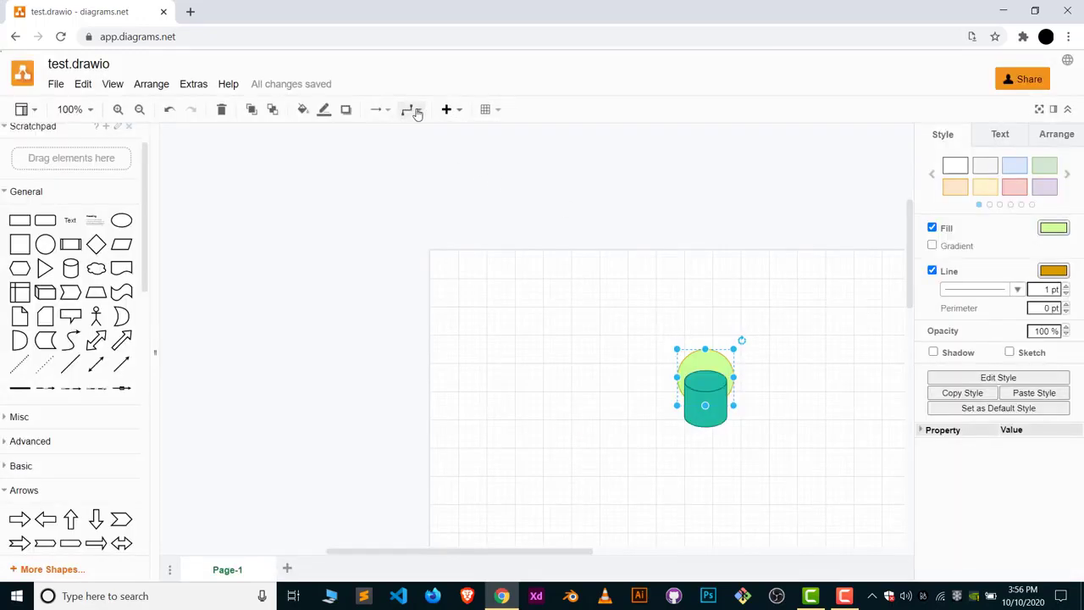
Step: Add a double-headed arrow line to the page and stretch its lower end outward to lengthen it
{"action": "left_click", "coordinate": [96, 364]}
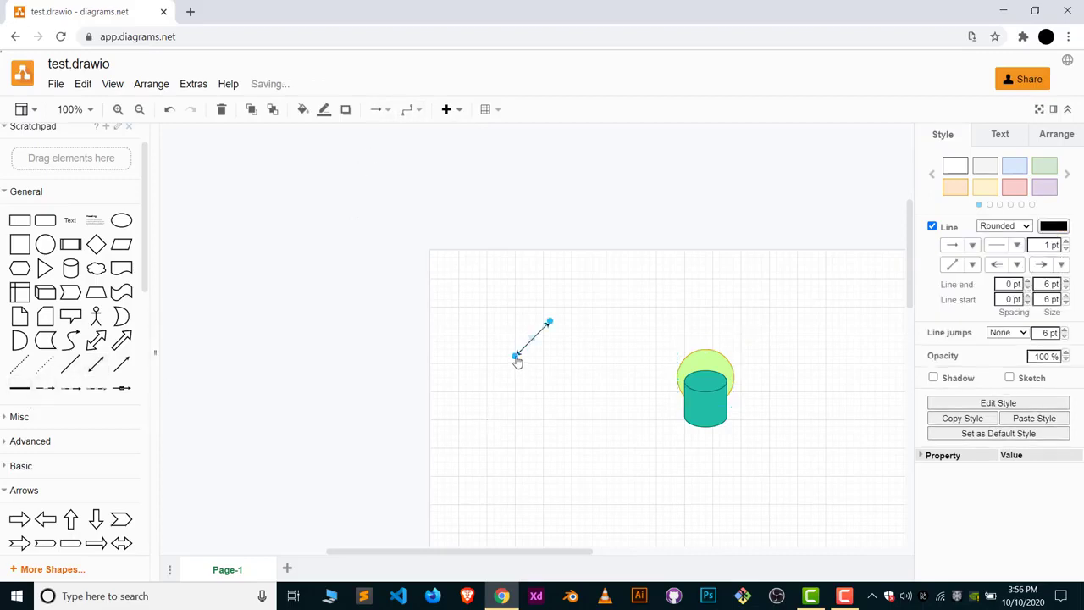
{"action": "left_click_drag", "start_coordinate": [517, 359], "coordinate": [466, 370]}
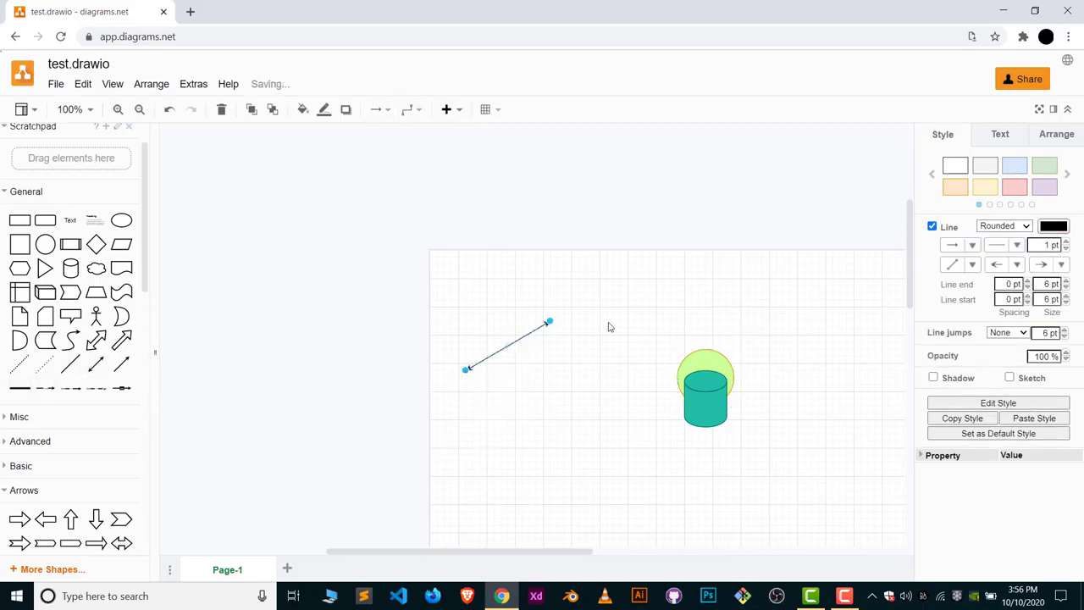
{"action": "left_click", "coordinate": [601, 274]}
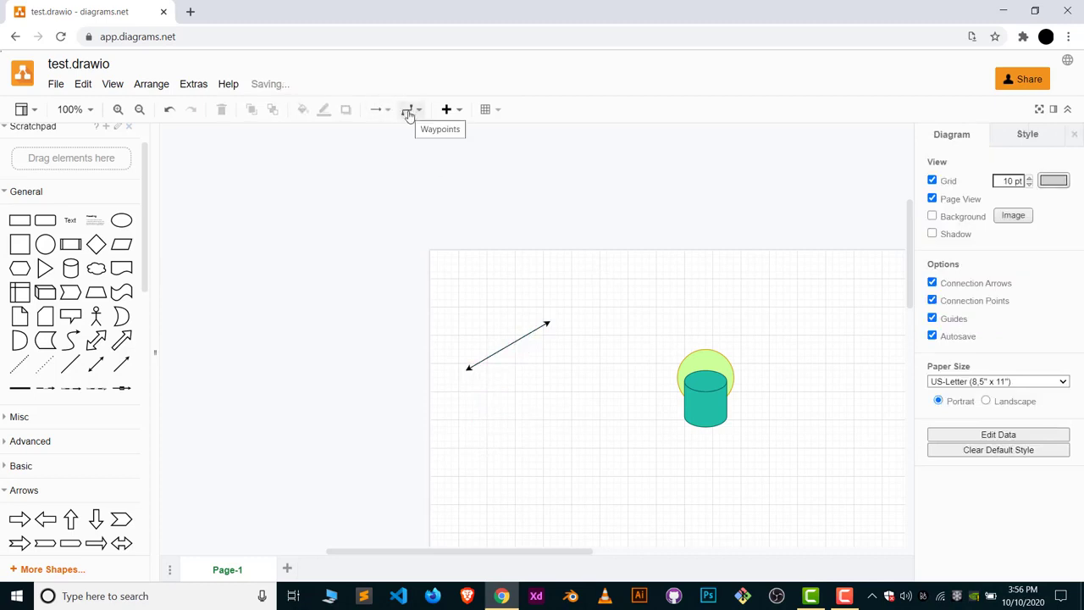
Step: Try isometric waypoints on the double-headed arrow, bend it by its middle point, and undo the bend
{"action": "left_click", "coordinate": [493, 353]}
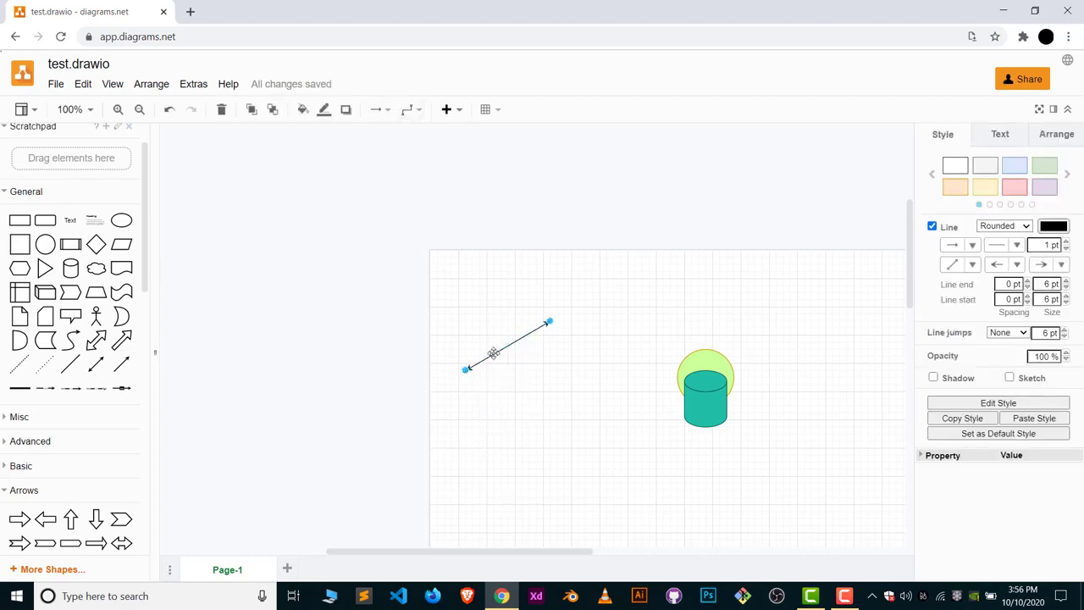
{"action": "left_click", "coordinate": [411, 111]}
{"action": "left_click", "coordinate": [411, 213]}
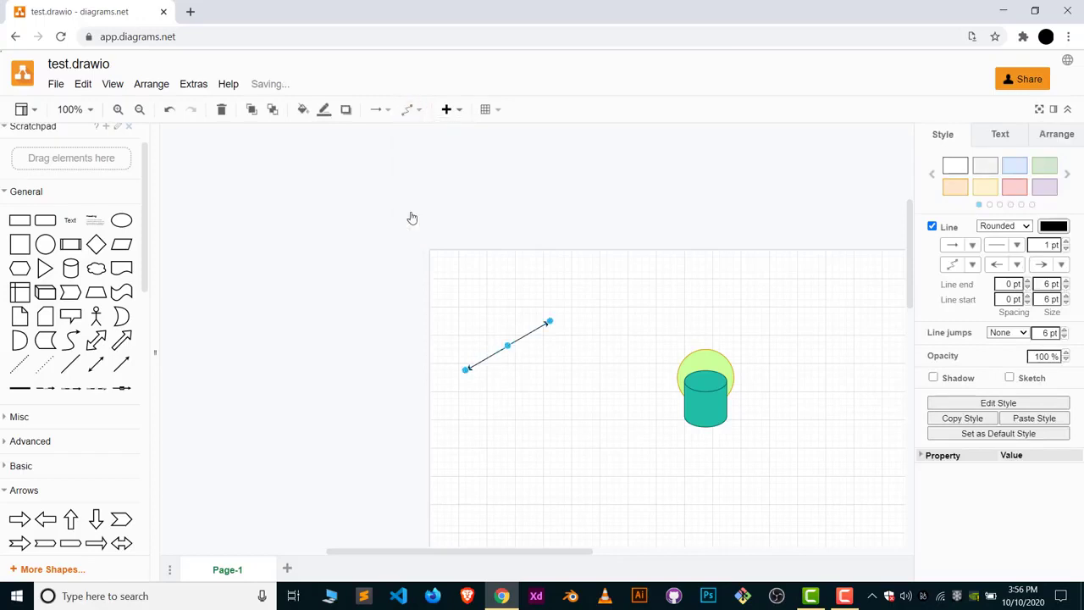
{"action": "left_click_drag", "start_coordinate": [508, 345], "coordinate": [540, 355]}
{"action": "left_click", "coordinate": [584, 341]}
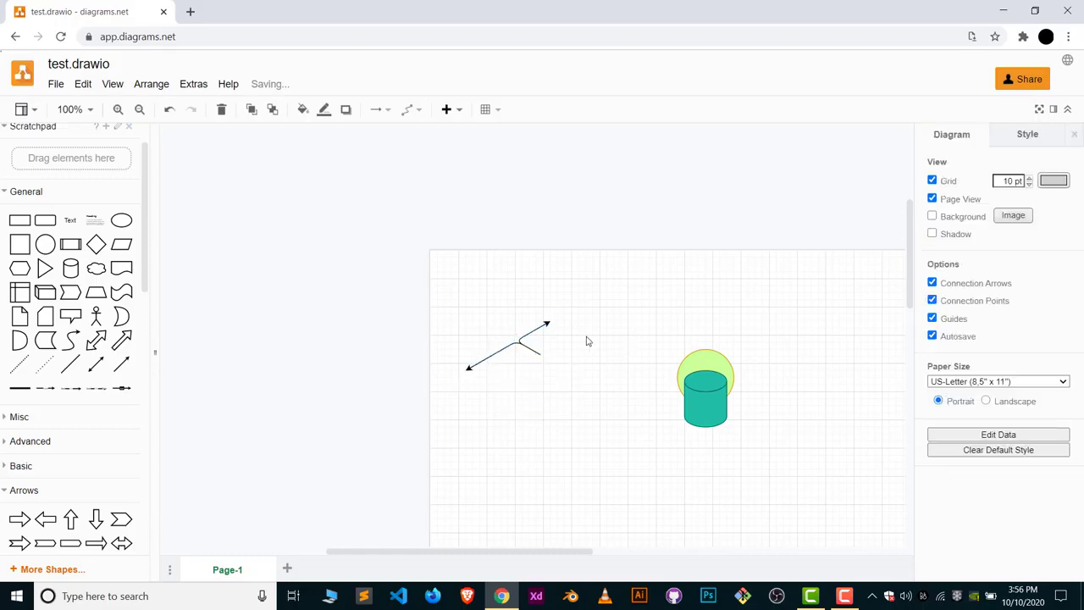
{"action": "key", "text": "ctrl+z"}
{"action": "key", "text": "ctrl+z"}
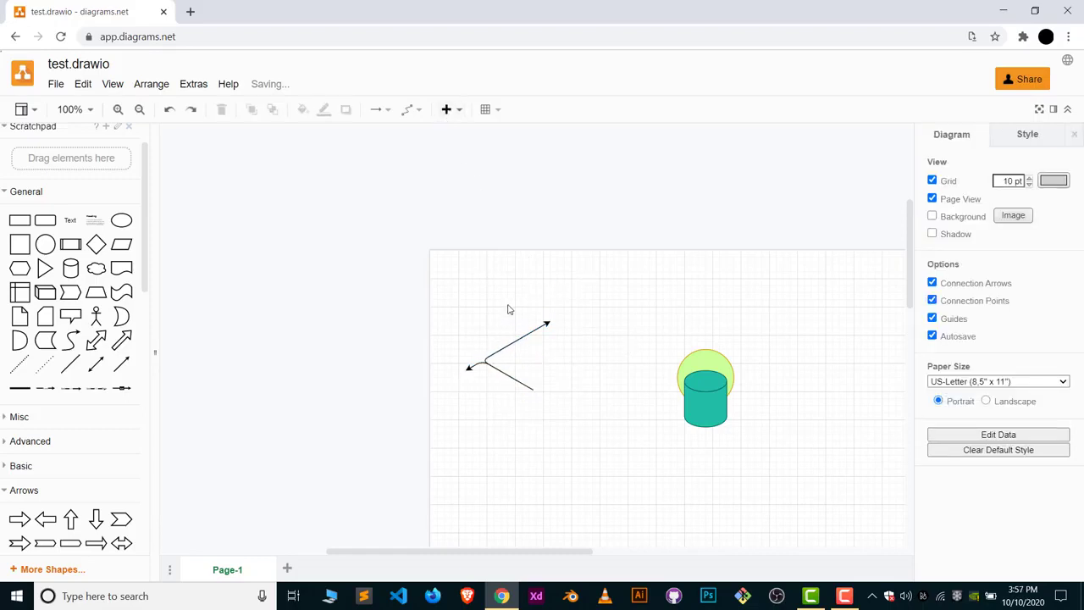
Step: Set the double-headed arrow's waypoints to the simple vertical style so it runs in right-angled segments
{"action": "left_click", "coordinate": [547, 330]}
{"action": "left_click", "coordinate": [412, 110]}
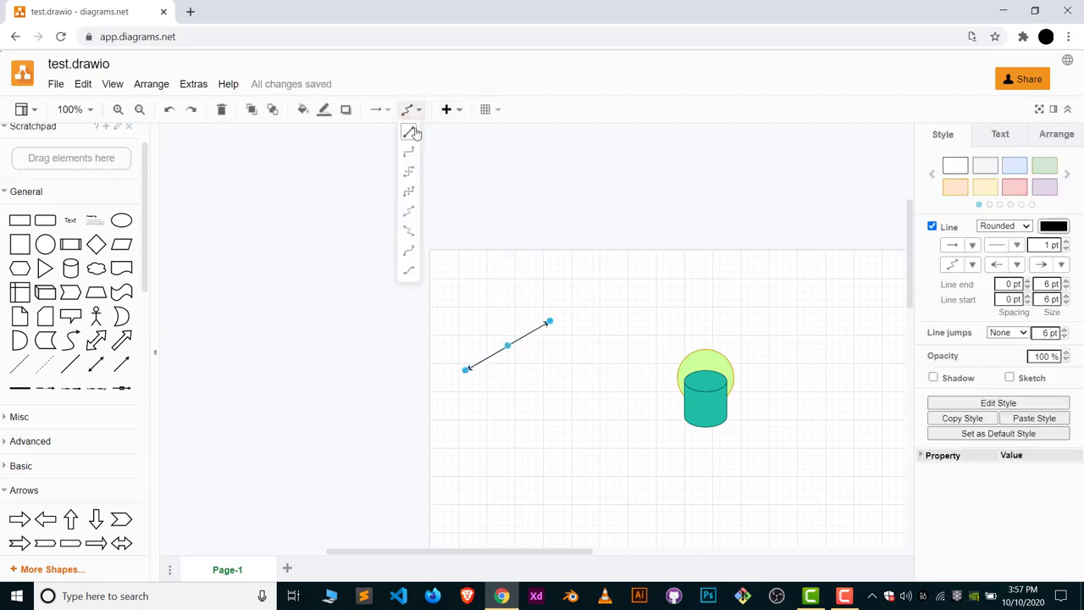
{"action": "left_click", "coordinate": [408, 193]}
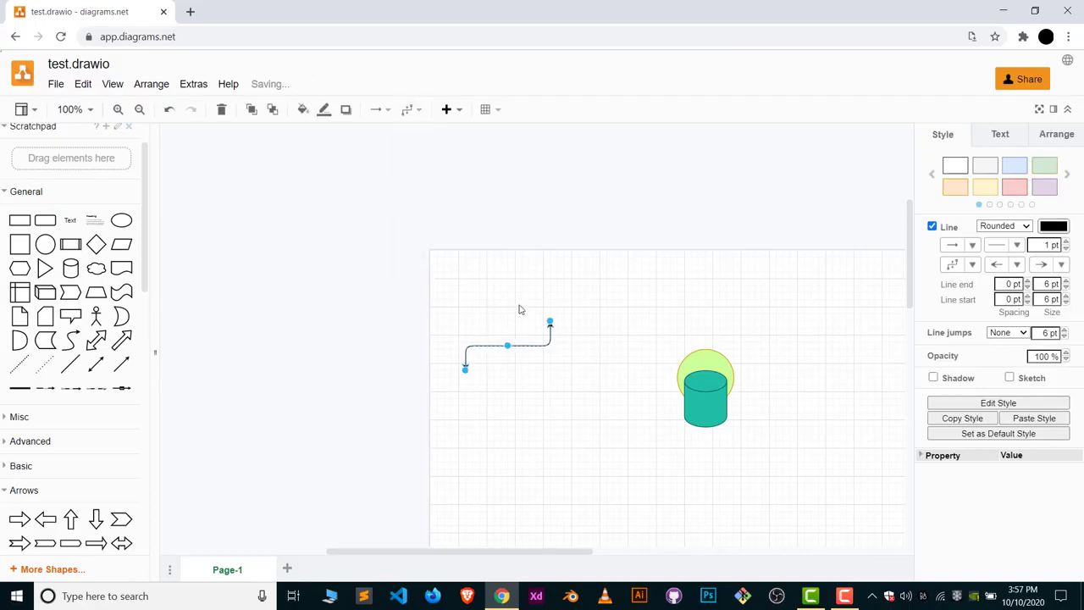
Step: Try the block arrow connection style on the connector and switch it to the double-line link style
{"action": "left_click", "coordinate": [380, 110]}
{"action": "left_click", "coordinate": [380, 195]}
{"action": "left_click", "coordinate": [380, 110]}
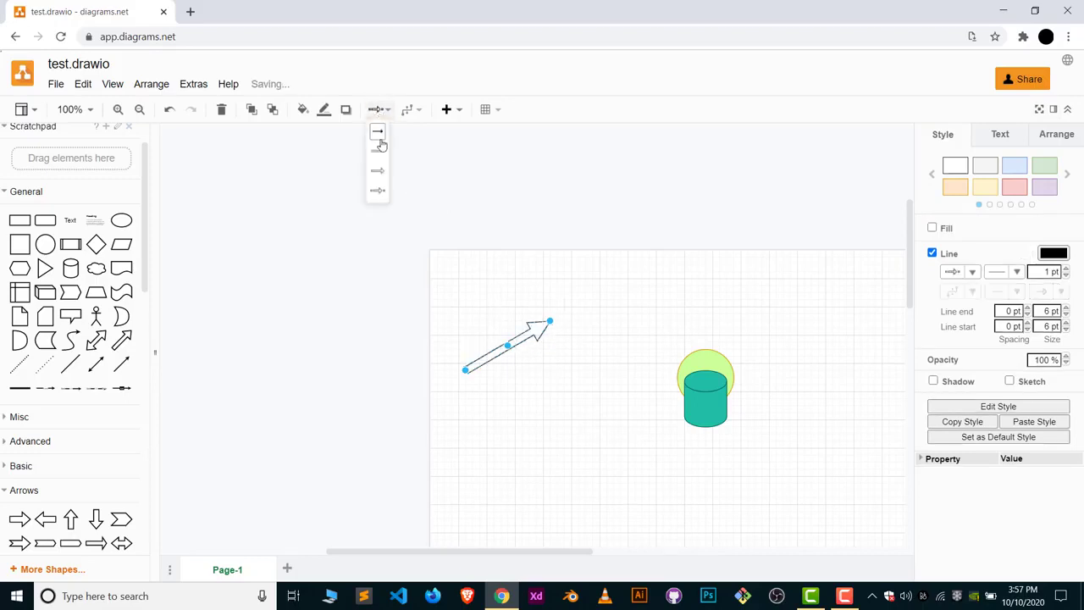
{"action": "left_click", "coordinate": [378, 138]}
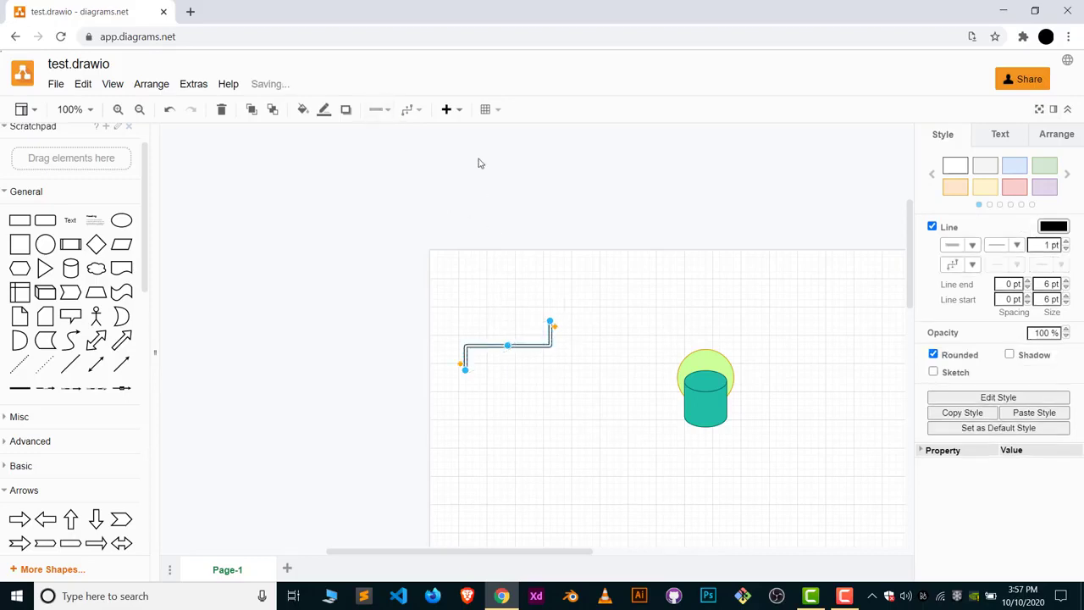
Step: Review the insertable elements and layouts, and insert a text element beside the double-line connector
{"action": "left_click", "coordinate": [449, 109]}
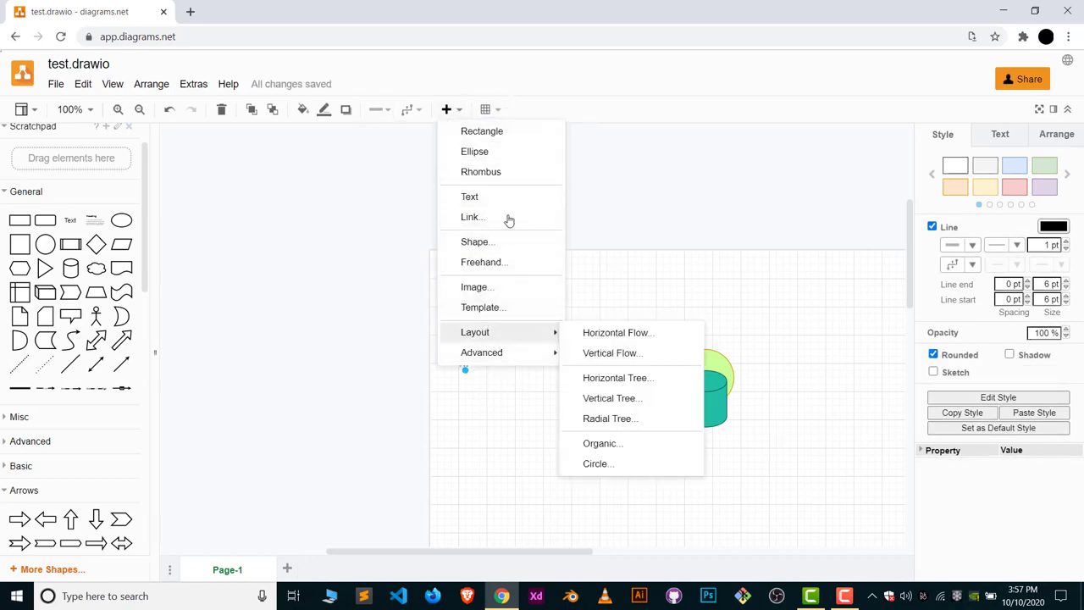
{"action": "mouse_move", "coordinate": [499, 356]}
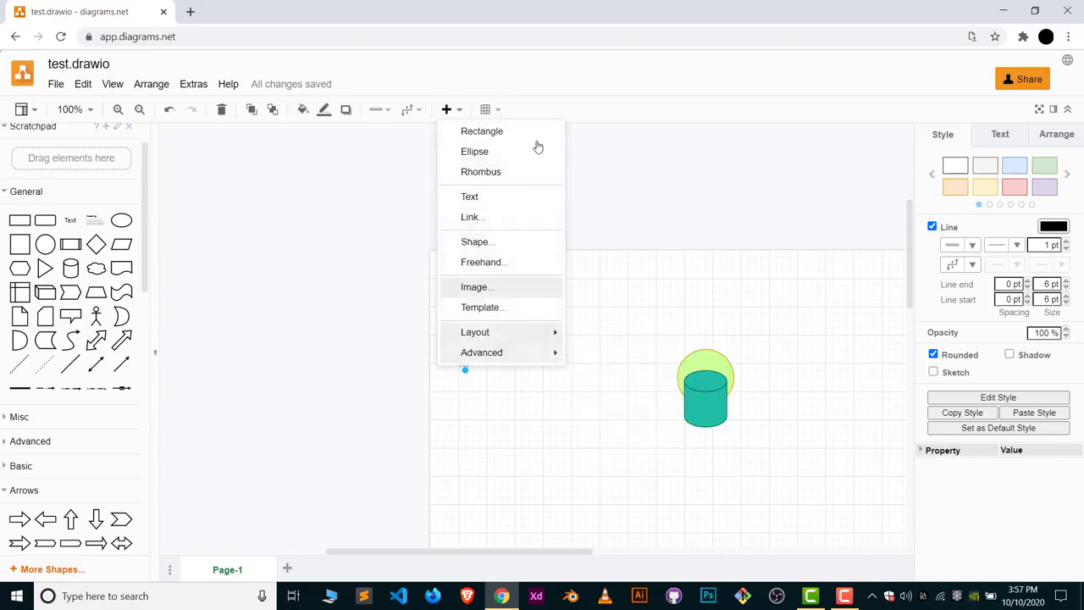
{"action": "left_click", "coordinate": [489, 206]}
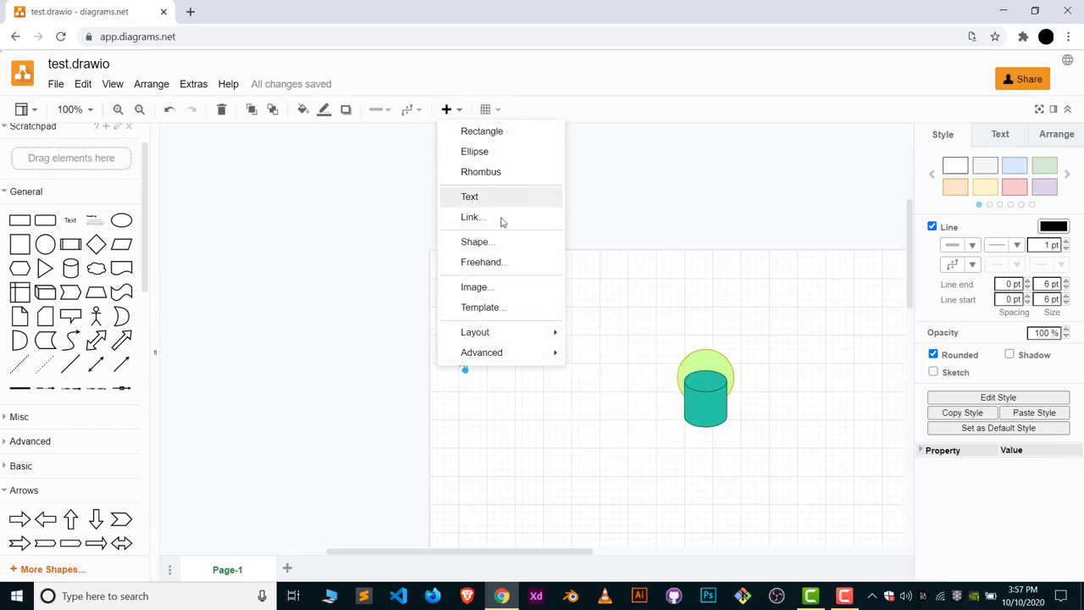
{"action": "left_click", "coordinate": [590, 282]}
{"action": "left_click", "coordinate": [590, 282]}
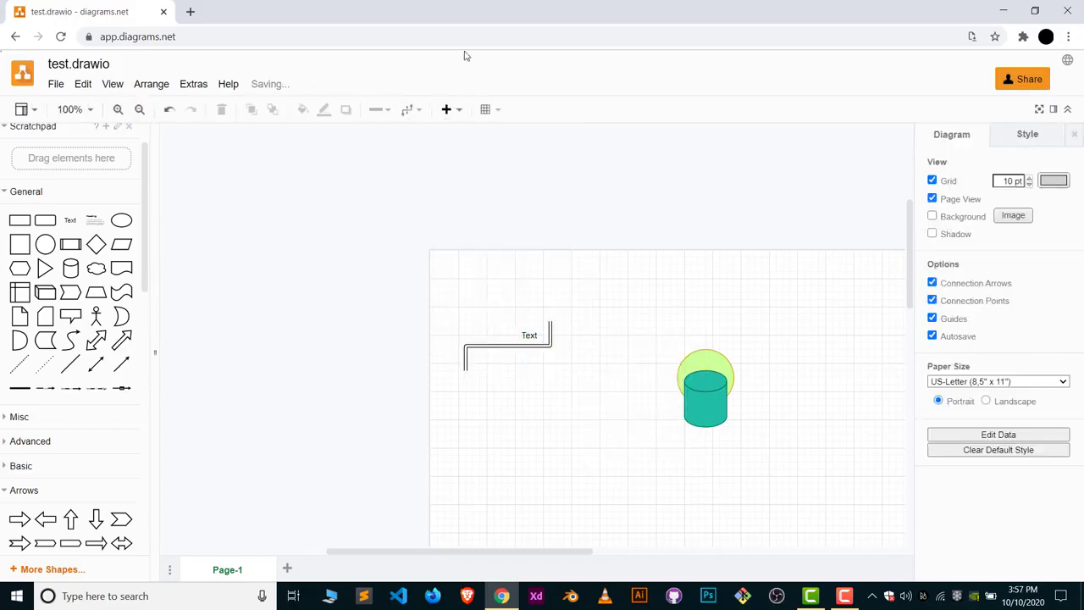
Step: Insert a table with 8 columns and 8 rows on the page
{"action": "left_click", "coordinate": [491, 109]}
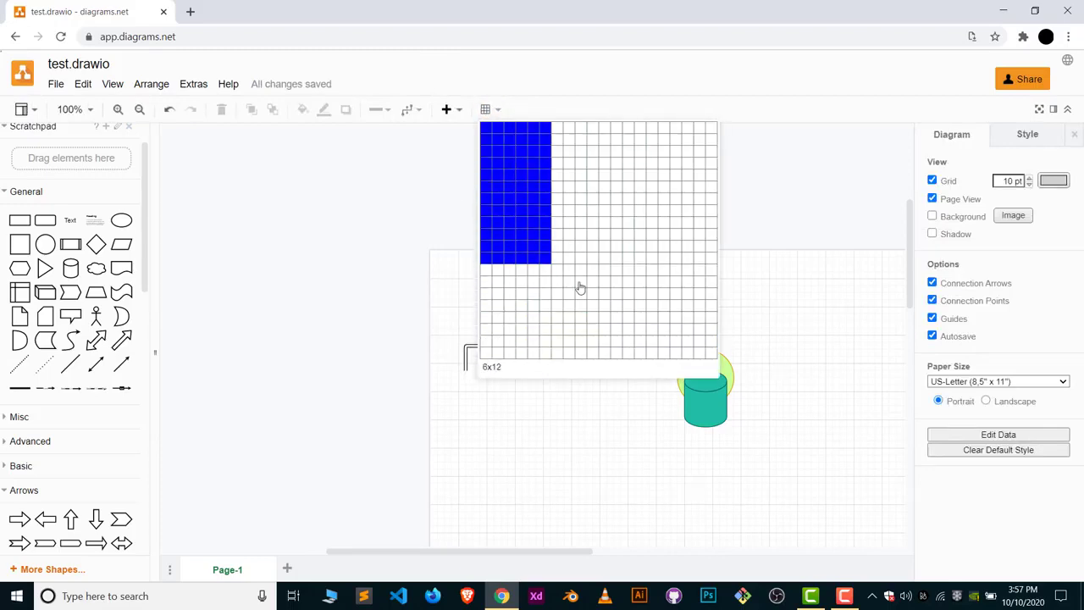
{"action": "left_click", "coordinate": [573, 222]}
{"action": "scroll", "coordinate": [682, 256], "scroll_direction": "down", "scroll_amount": 1}
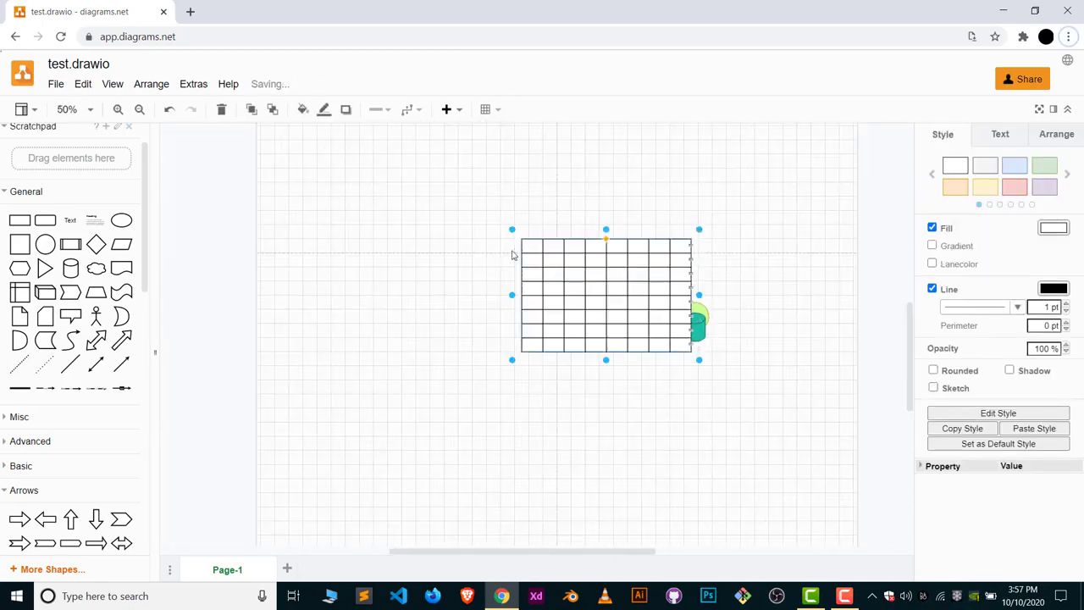
{"action": "scroll", "coordinate": [677, 285], "scroll_direction": "down", "scroll_amount": 3}
{"action": "scroll", "coordinate": [677, 286], "scroll_direction": "up", "scroll_amount": 4}
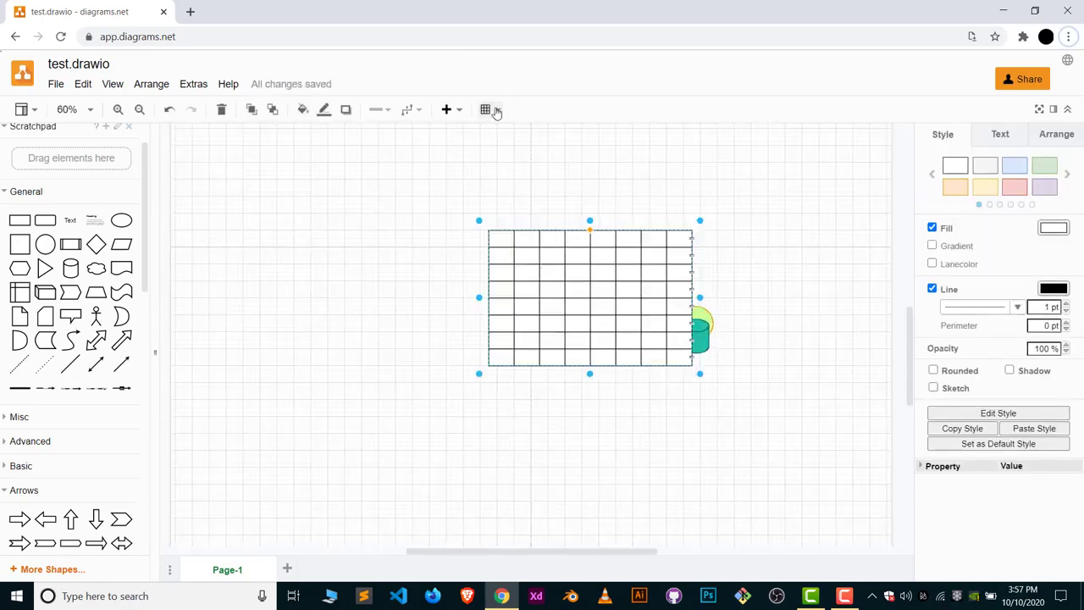